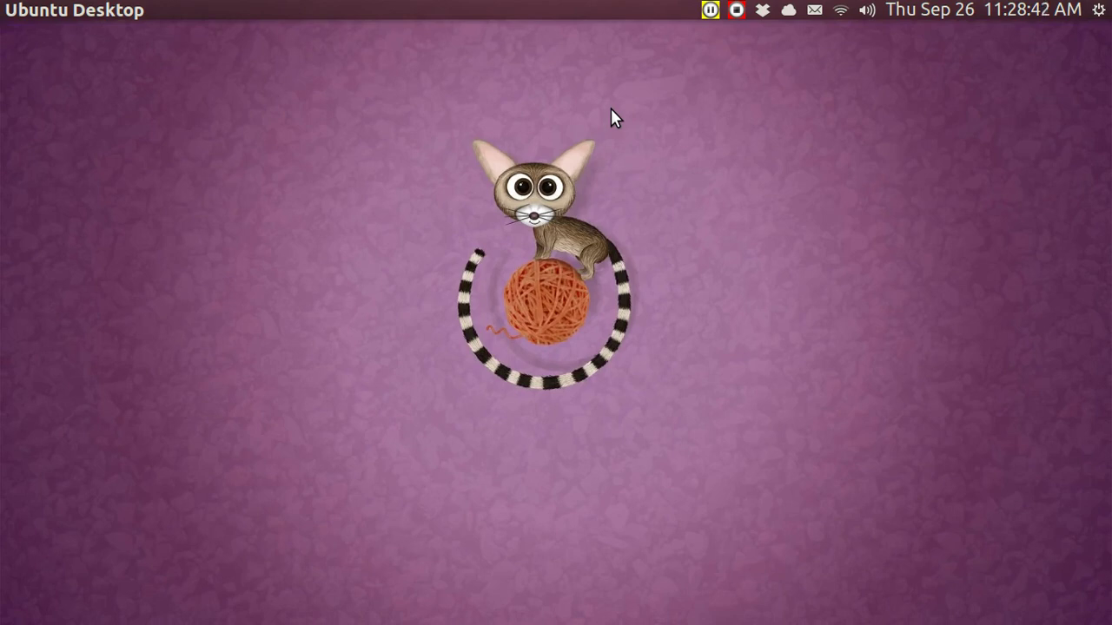
# Switch to uniCenta oPOS and open the Stock administration page.
pyautogui.moveTo(2, 410)
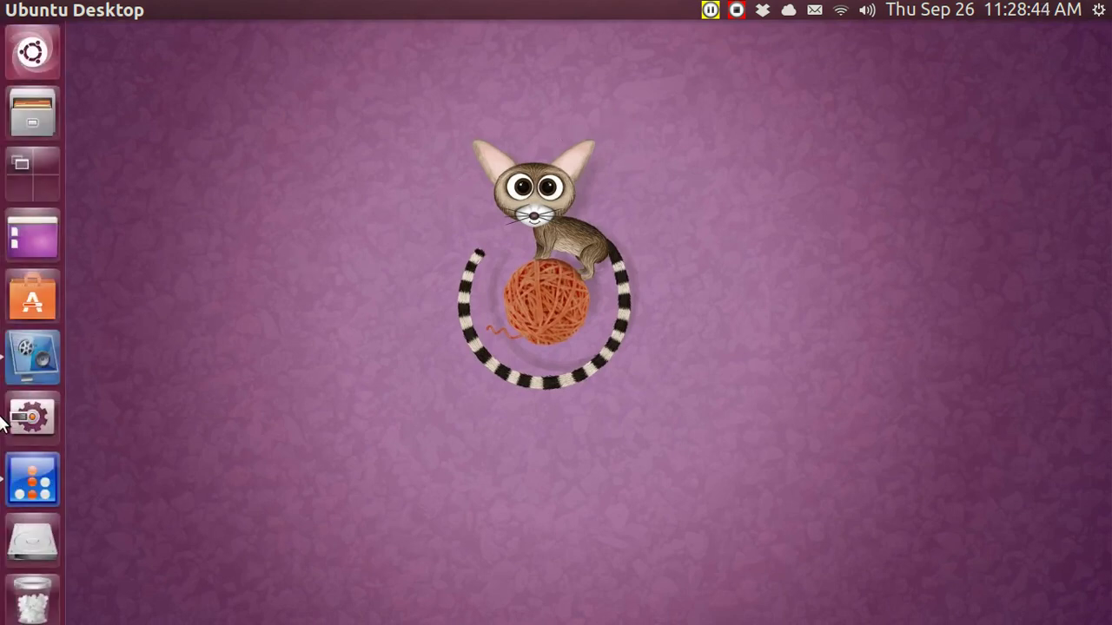
pyautogui.click(28, 482)
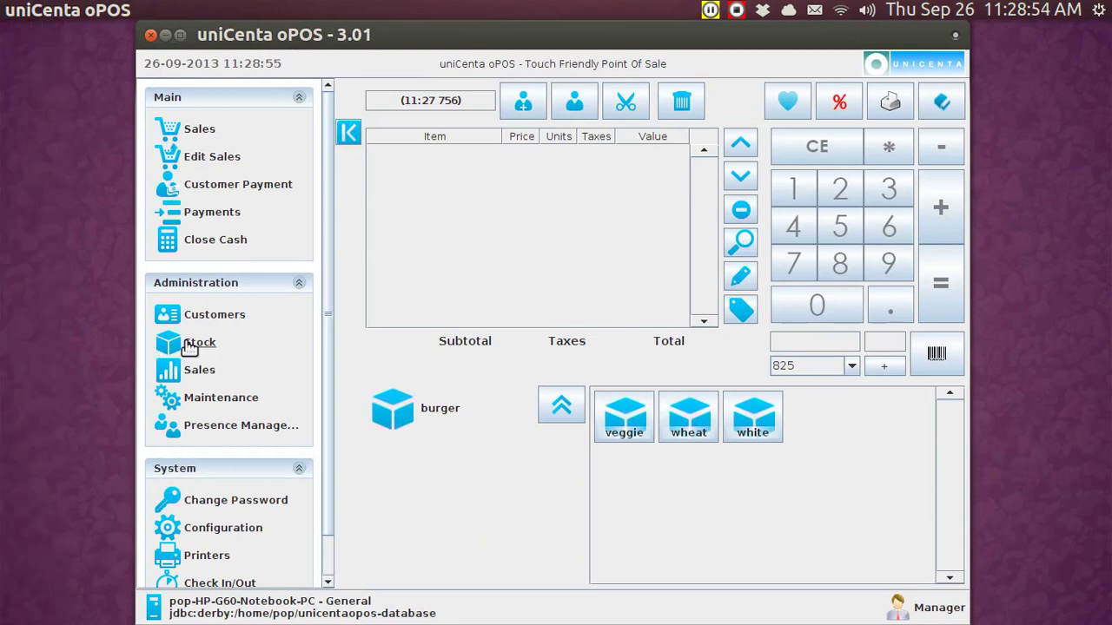
pyautogui.click(198, 343)
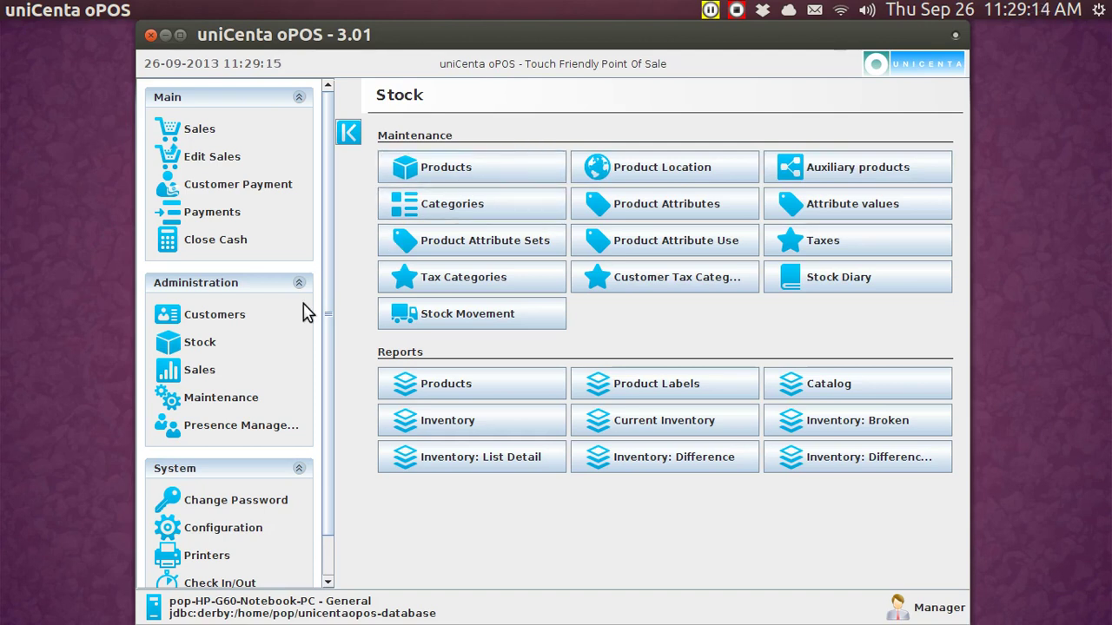
# Examine the products under each category on the main sales screen and the Categories list in stock maintenance.
pyautogui.click(206, 132)
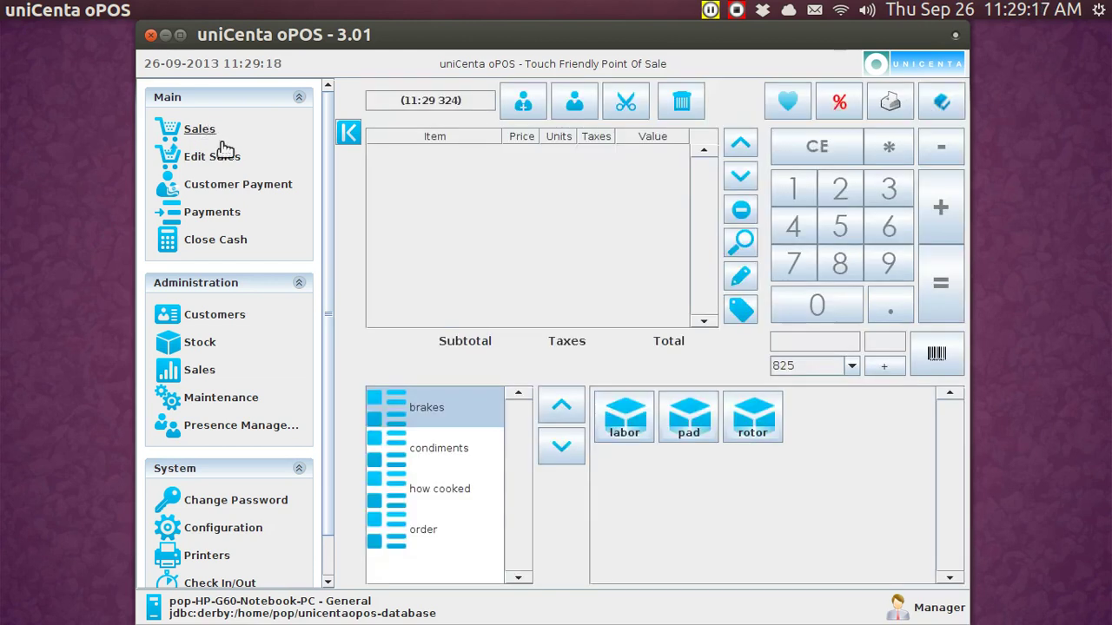
pyautogui.click(416, 534)
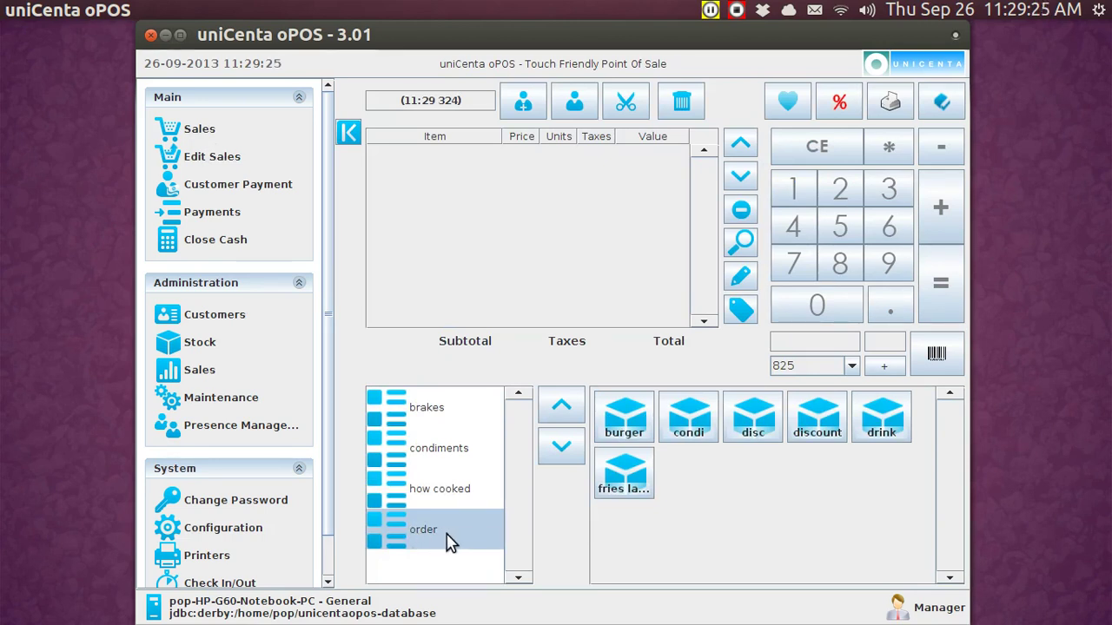
pyautogui.click(435, 492)
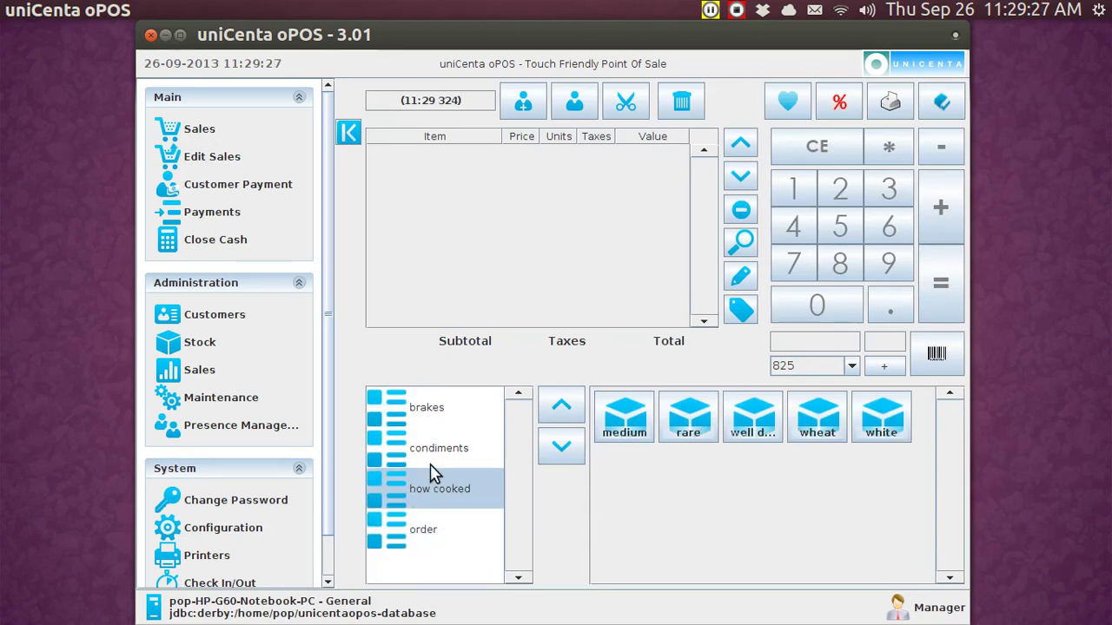
pyautogui.click(434, 461)
pyautogui.click(427, 408)
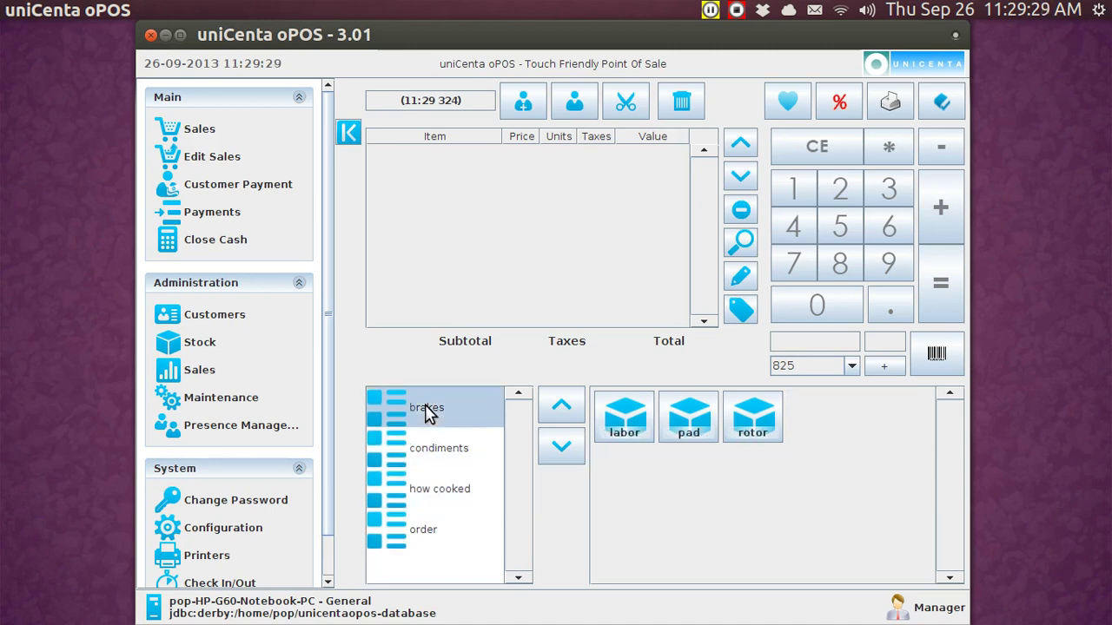
pyautogui.click(201, 351)
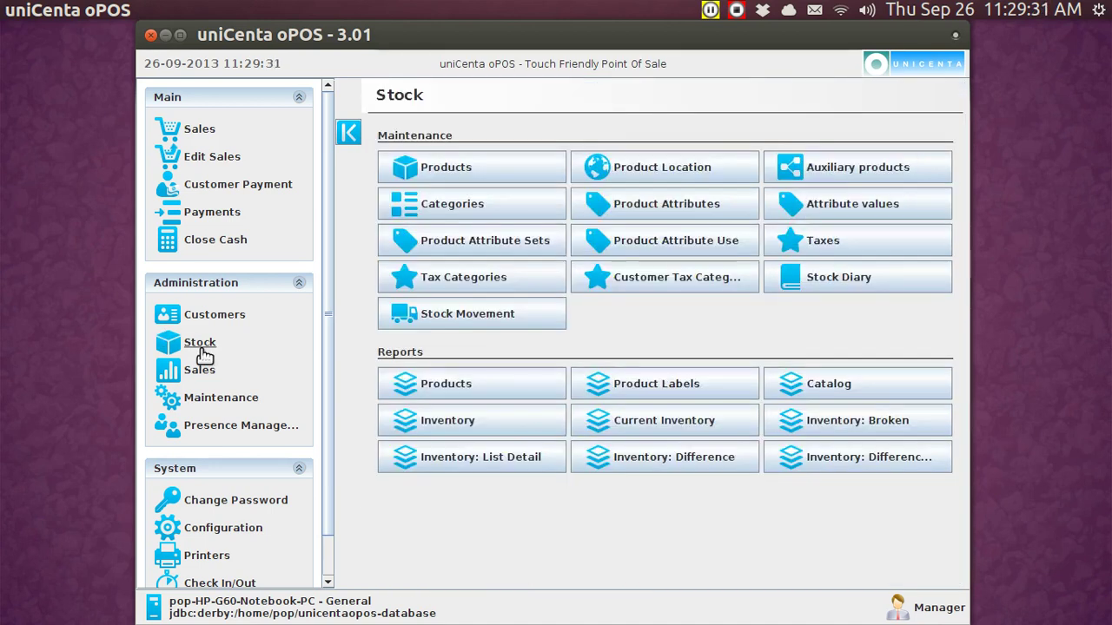
pyautogui.click(440, 208)
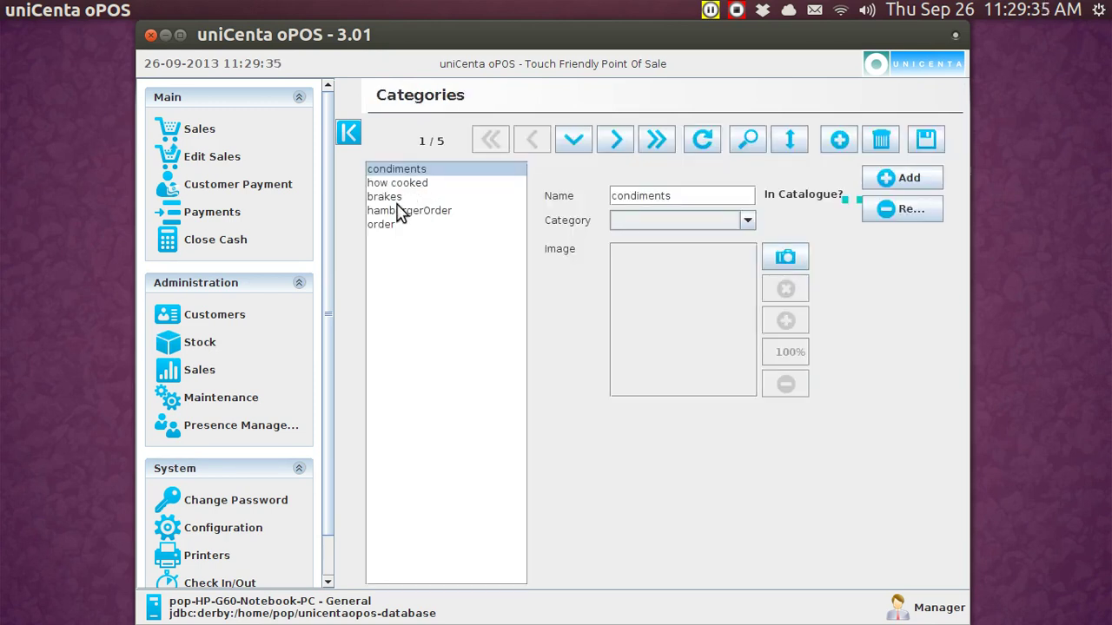
# Return to the main sales screen and add a burger from the order category to the ticket.
pyautogui.click(199, 130)
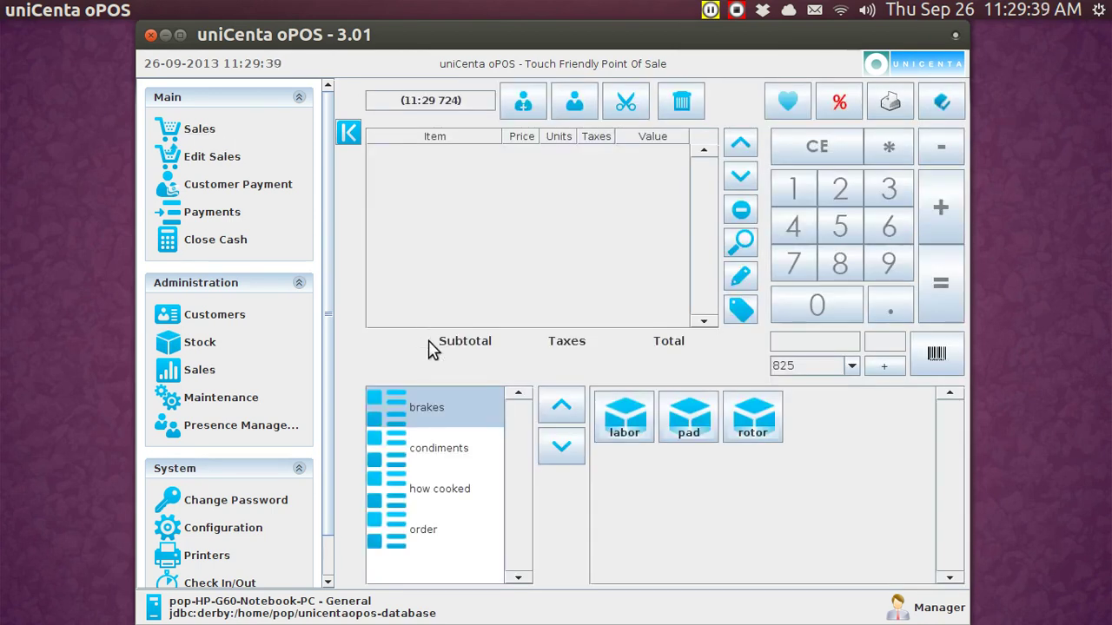
pyautogui.click(426, 532)
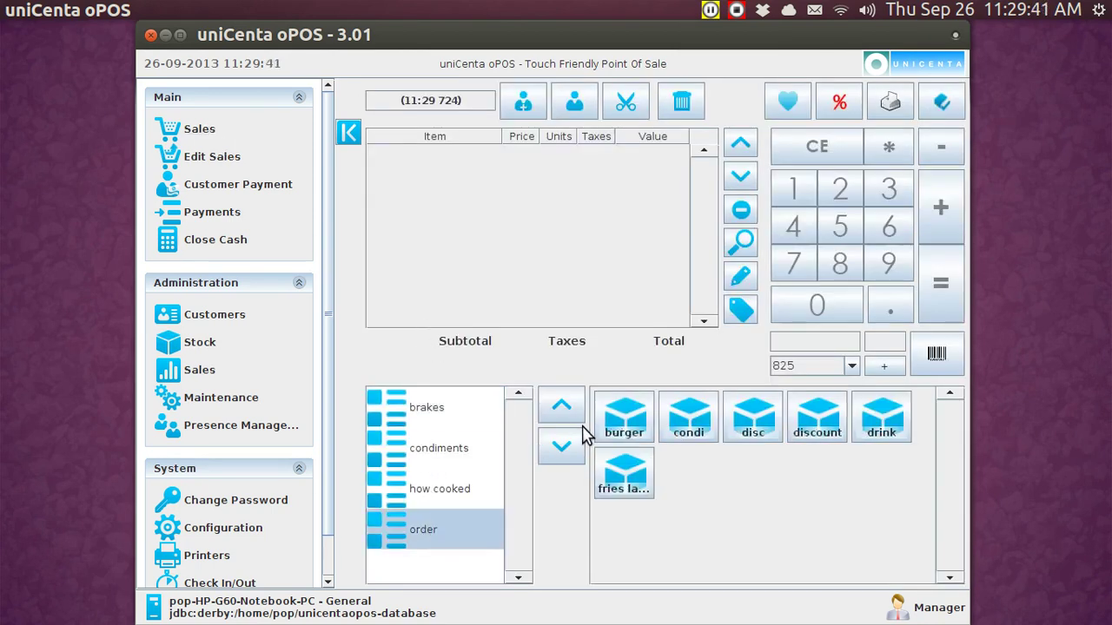
pyautogui.click(618, 431)
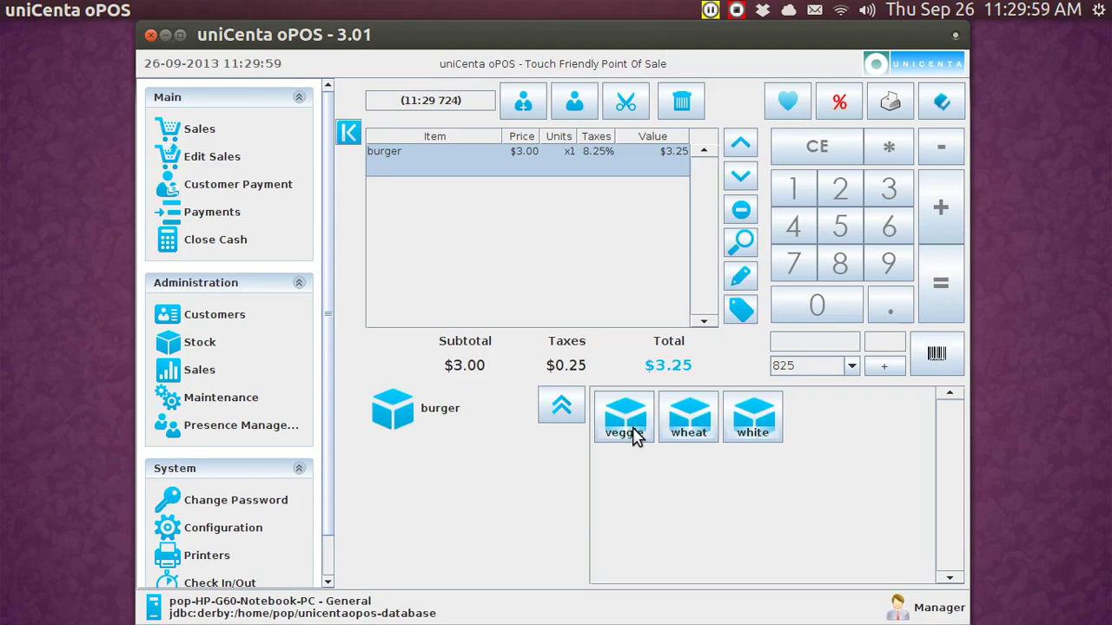
# Leave the burger's auxiliary products and examine the products in the how cooked, condiments and order categories.
pyautogui.click(561, 412)
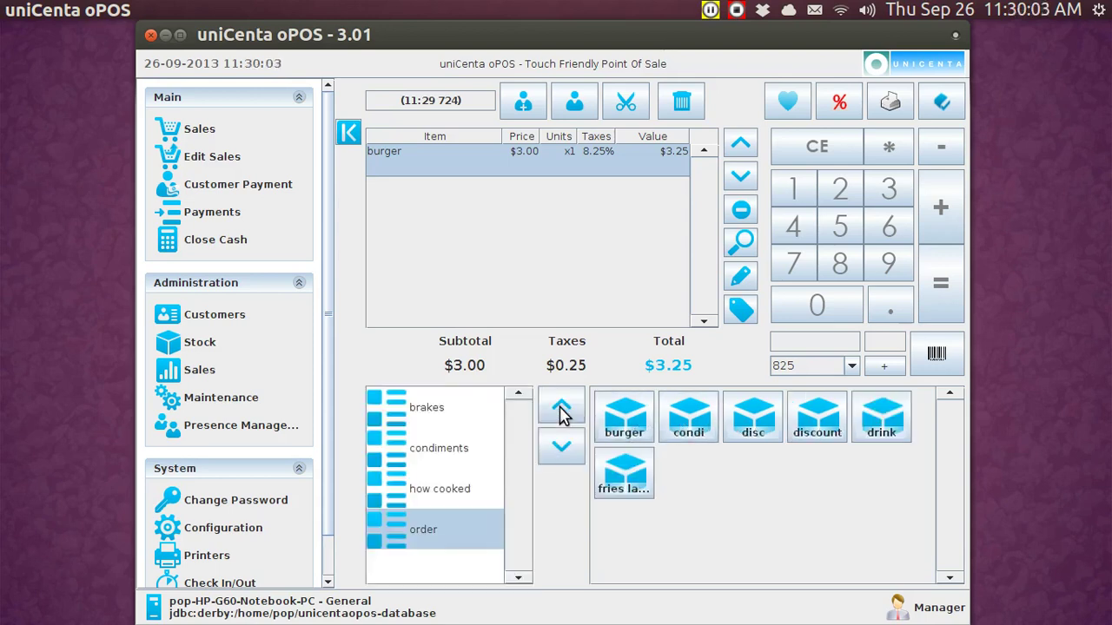
pyautogui.click(468, 496)
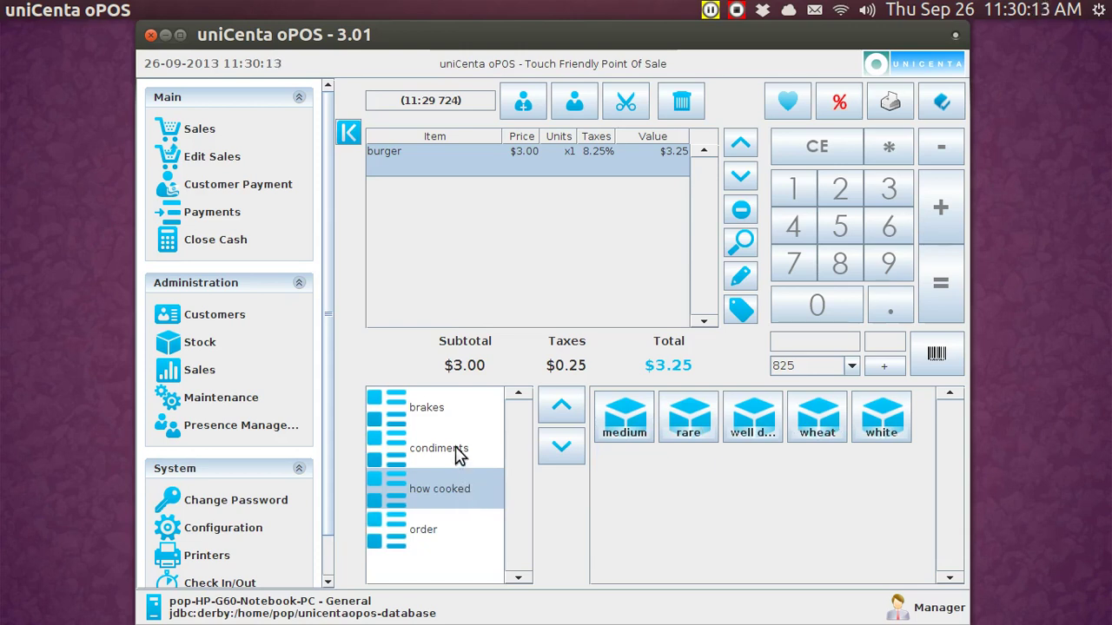
pyautogui.click(457, 454)
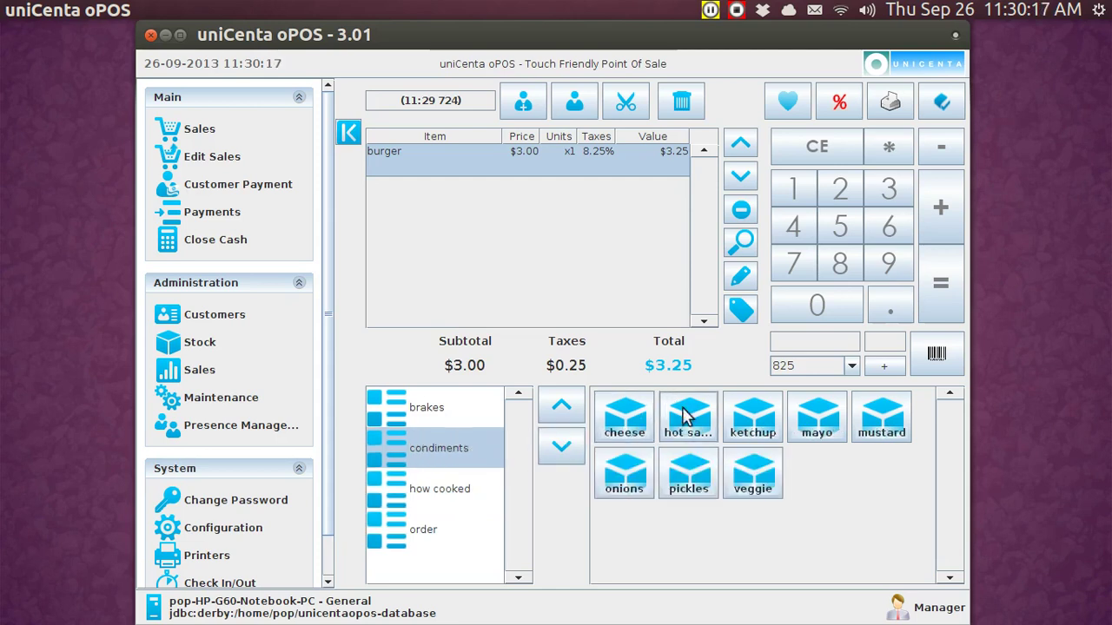
pyautogui.click(428, 536)
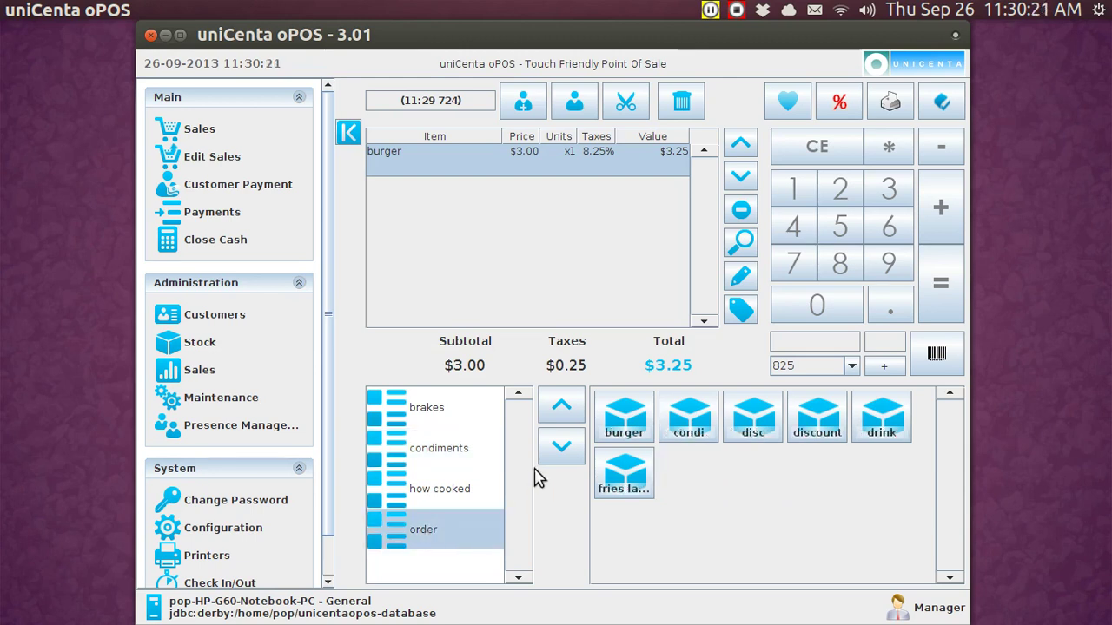
# Add a second burger to the ticket and remove both burger lines.
pyautogui.click(619, 432)
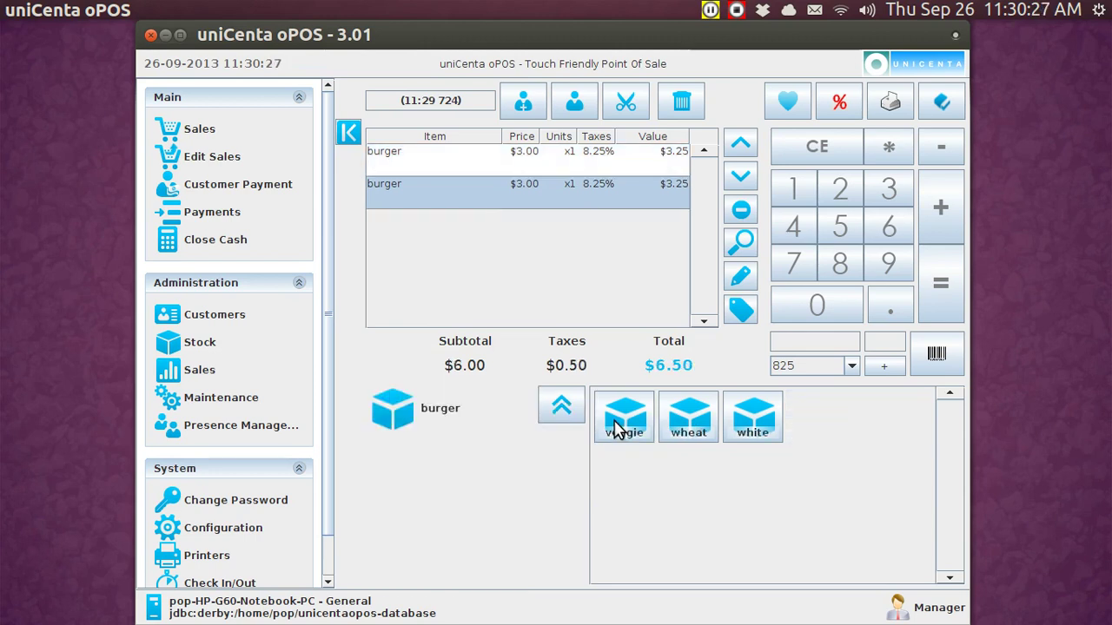
pyautogui.click(737, 214)
pyautogui.click(738, 214)
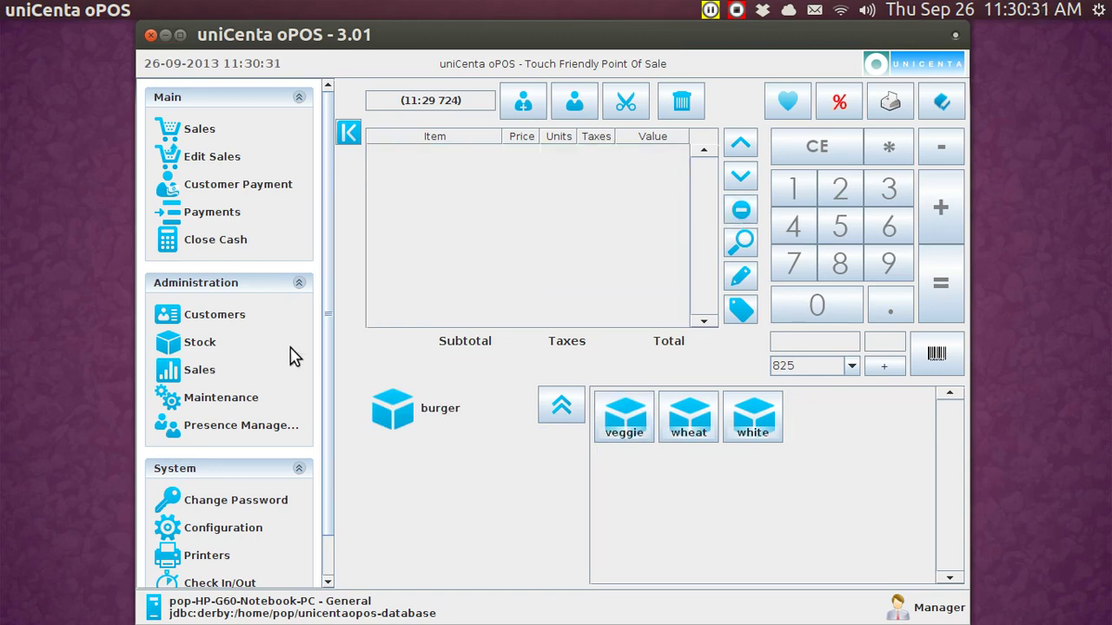
# Open the Products maintenance records in Stock to examine the attribute set assigned to the burger.
pyautogui.click(211, 348)
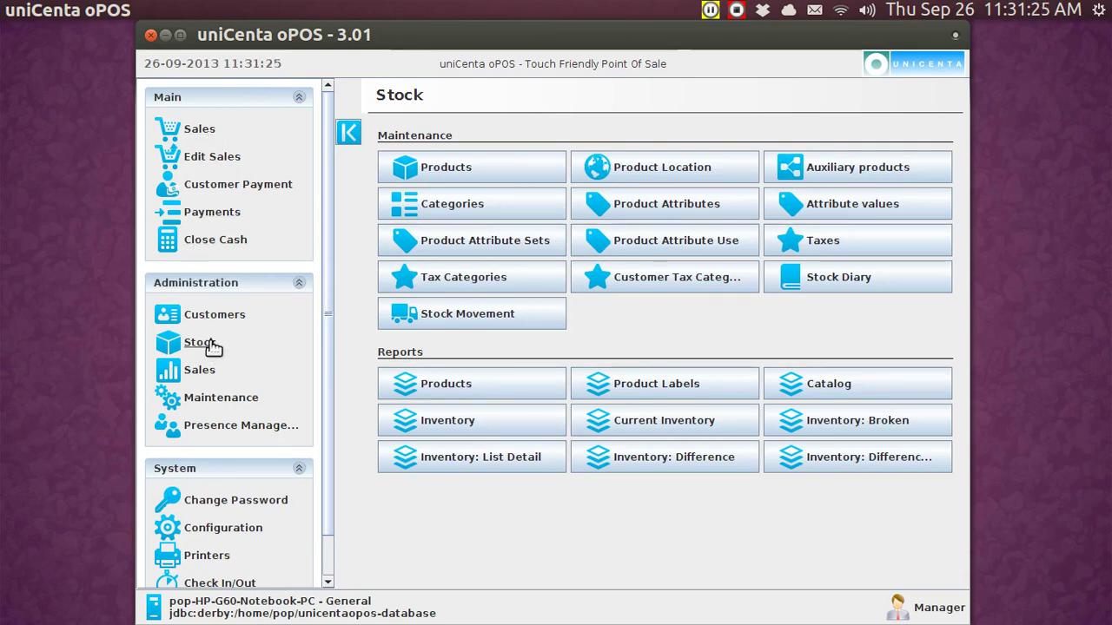
pyautogui.click(448, 174)
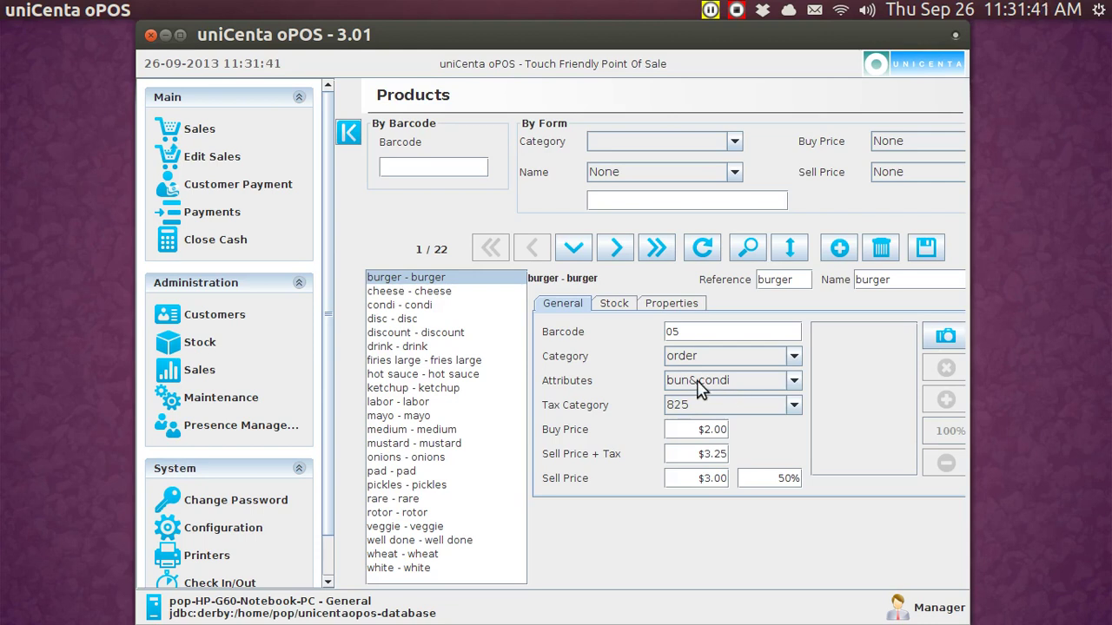
# Start a new sales ticket with one burger from the order category.
pyautogui.click(199, 129)
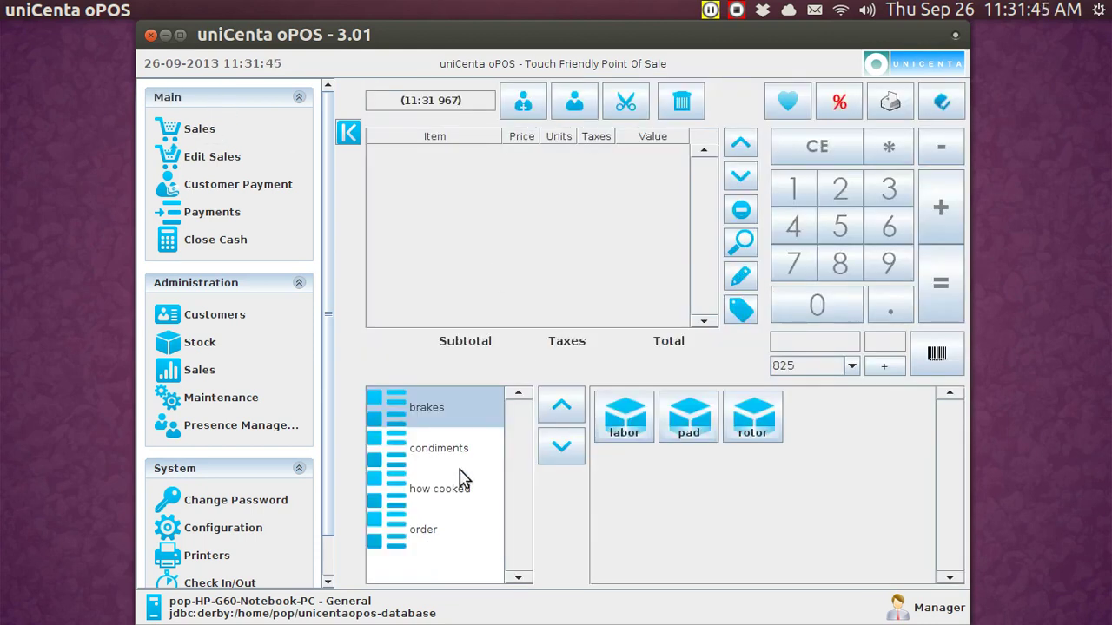
pyautogui.click(432, 532)
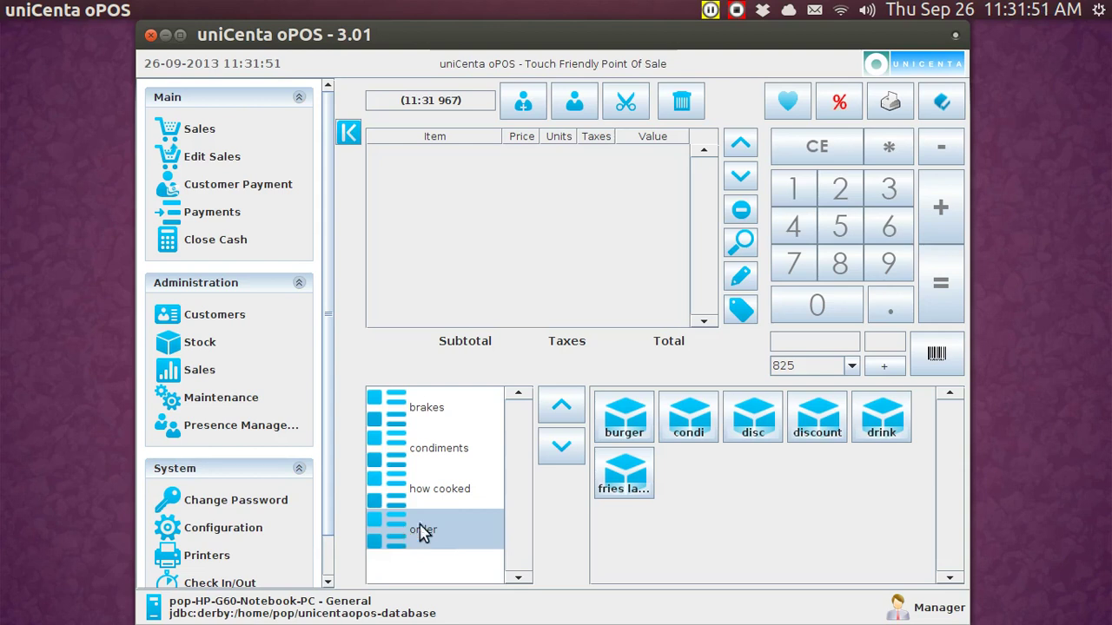
pyautogui.click(627, 430)
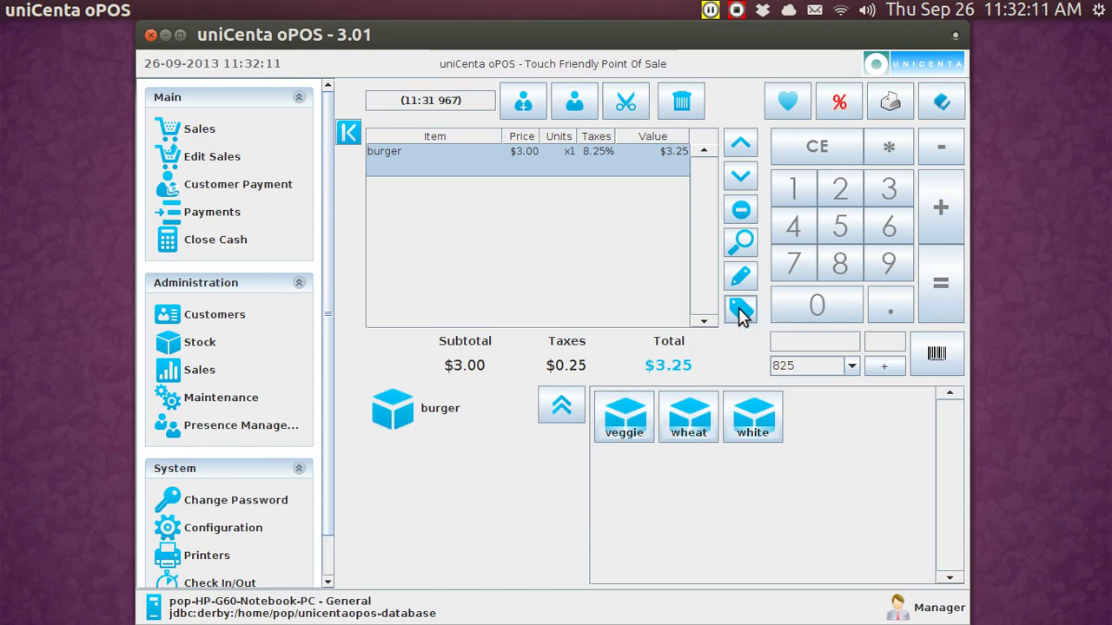
# Open the burger line's bun&condi attributes in a maximized window and set bun to wheat and how cooked to medium rare.
pyautogui.click(740, 311)
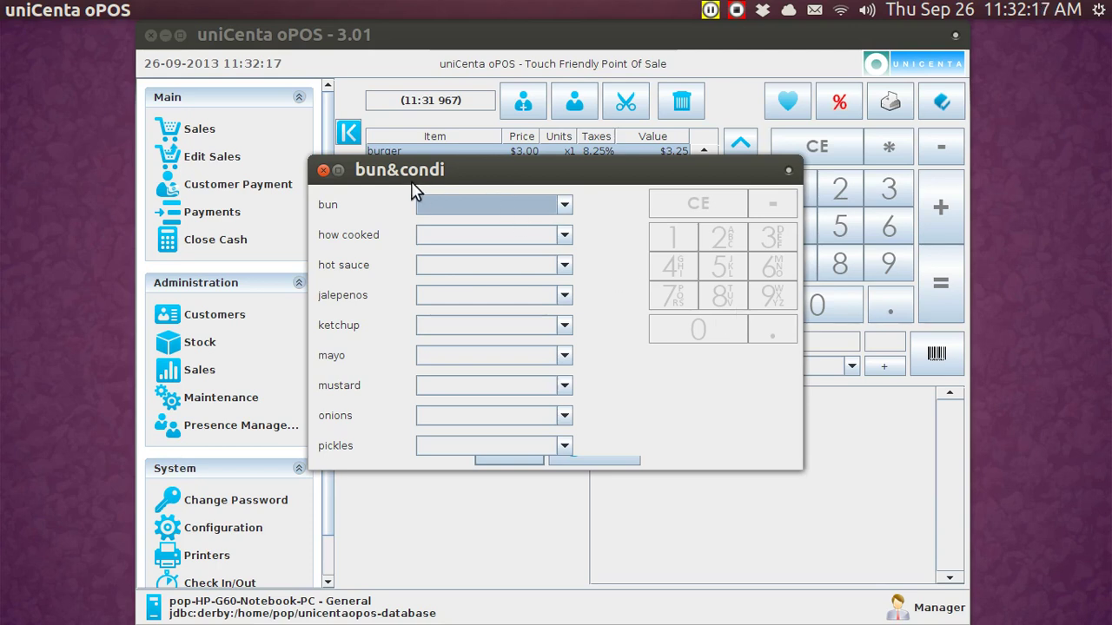
pyautogui.click(338, 170)
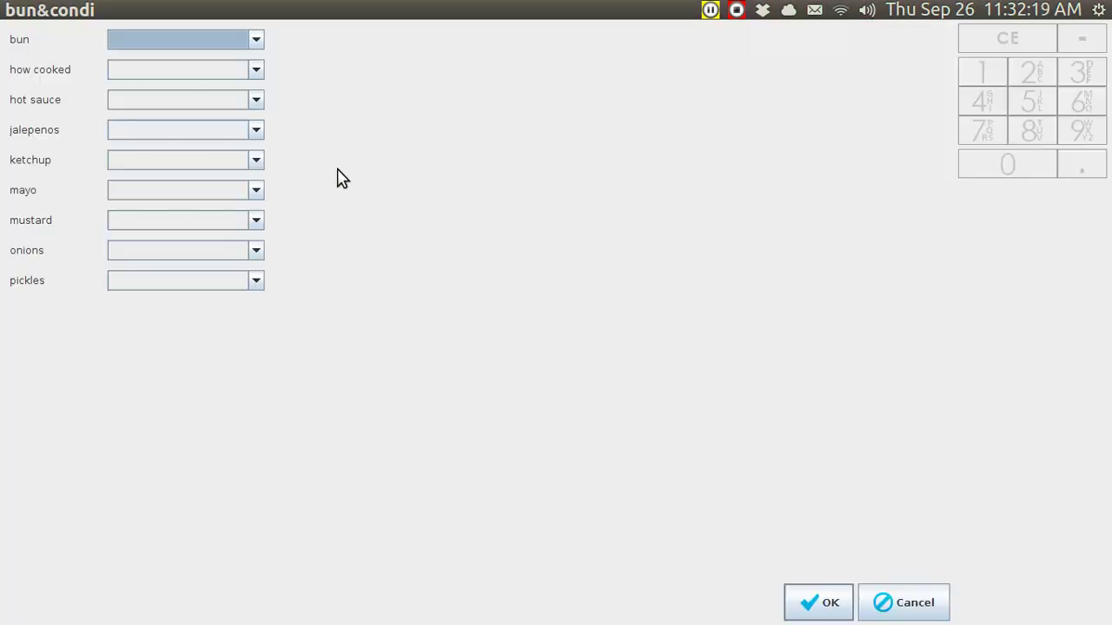
pyautogui.click(257, 44)
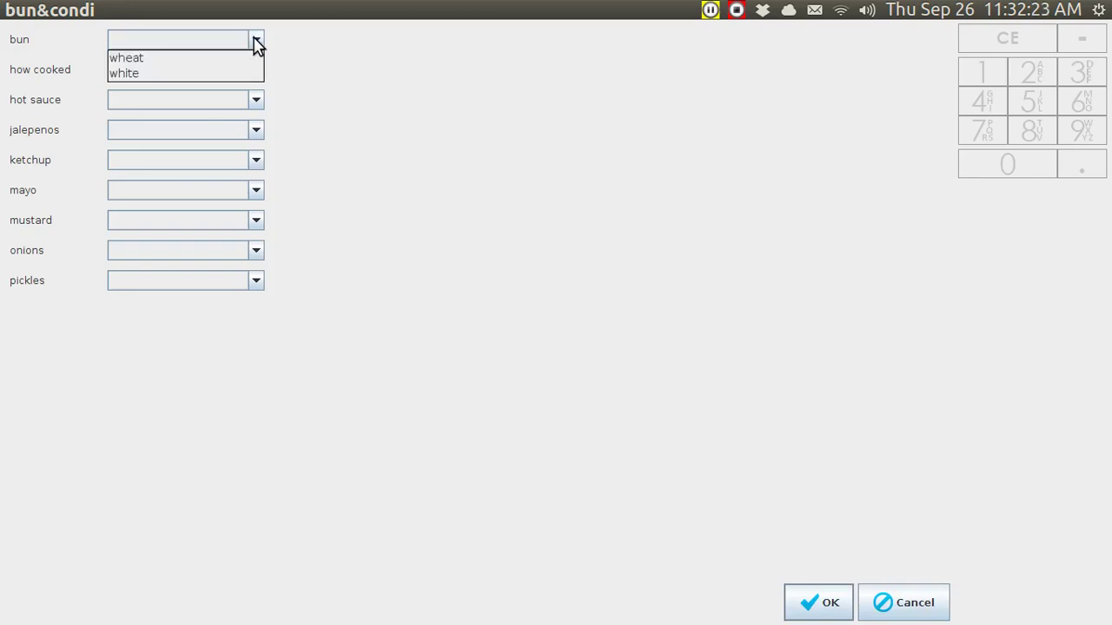
pyautogui.click(250, 61)
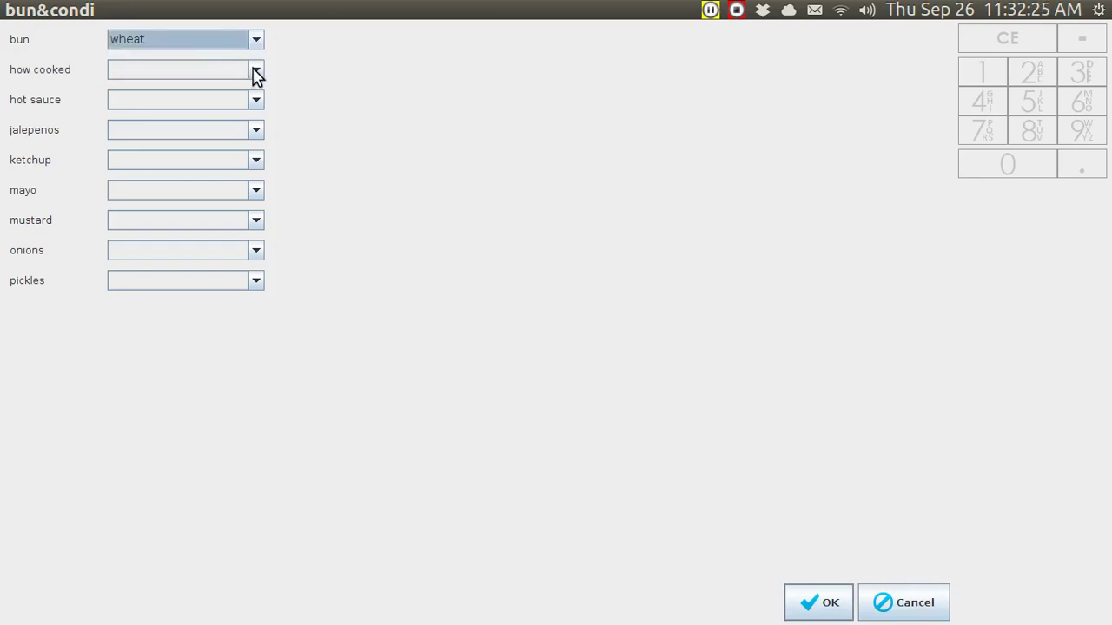
pyautogui.click(257, 73)
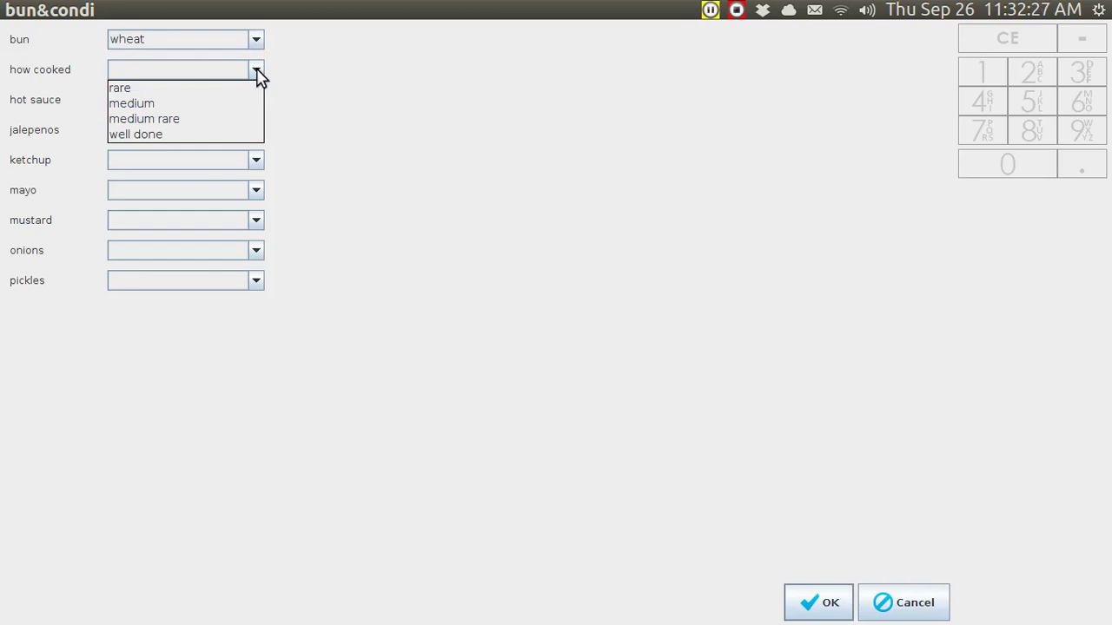
pyautogui.click(241, 119)
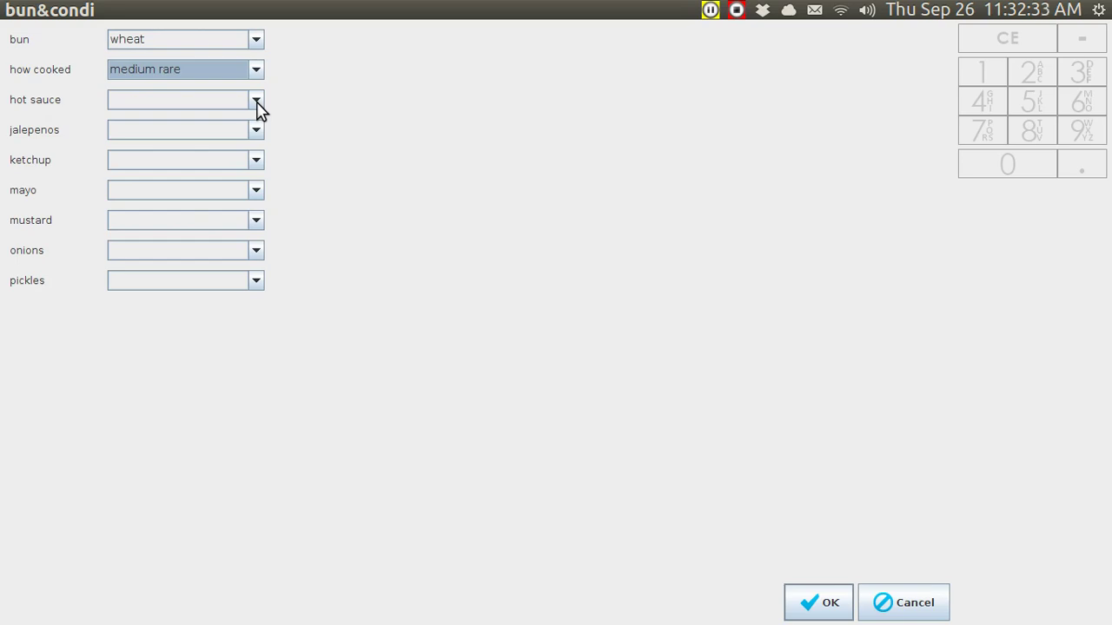
# Add hot sauce, jalepenos and ketchup to the burger by selecting each in its own attribute.
pyautogui.click(257, 102)
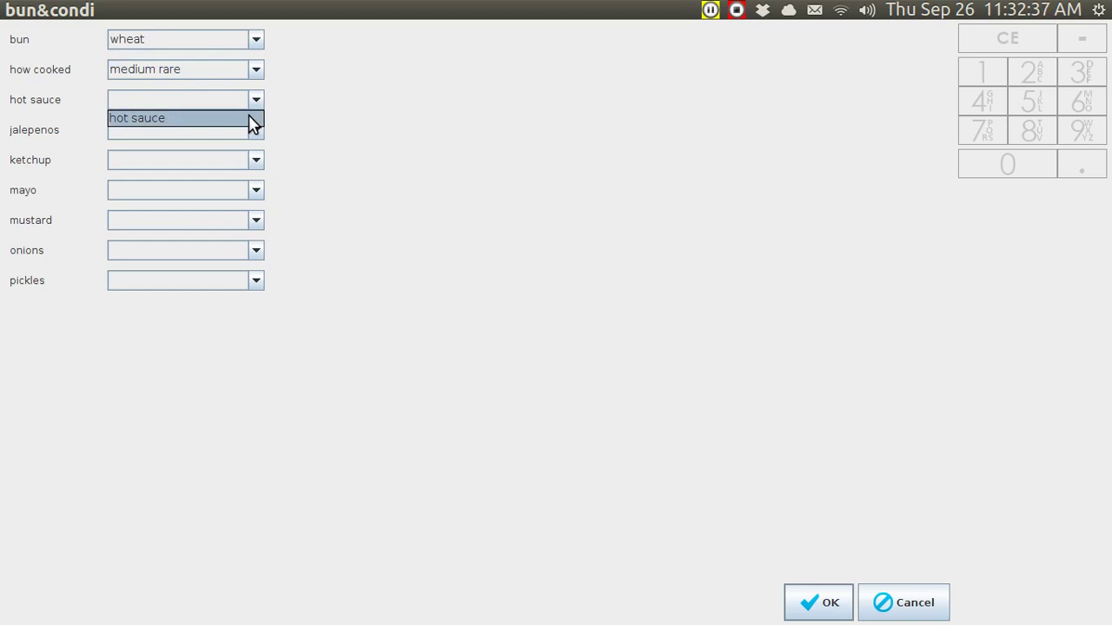
pyautogui.click(253, 122)
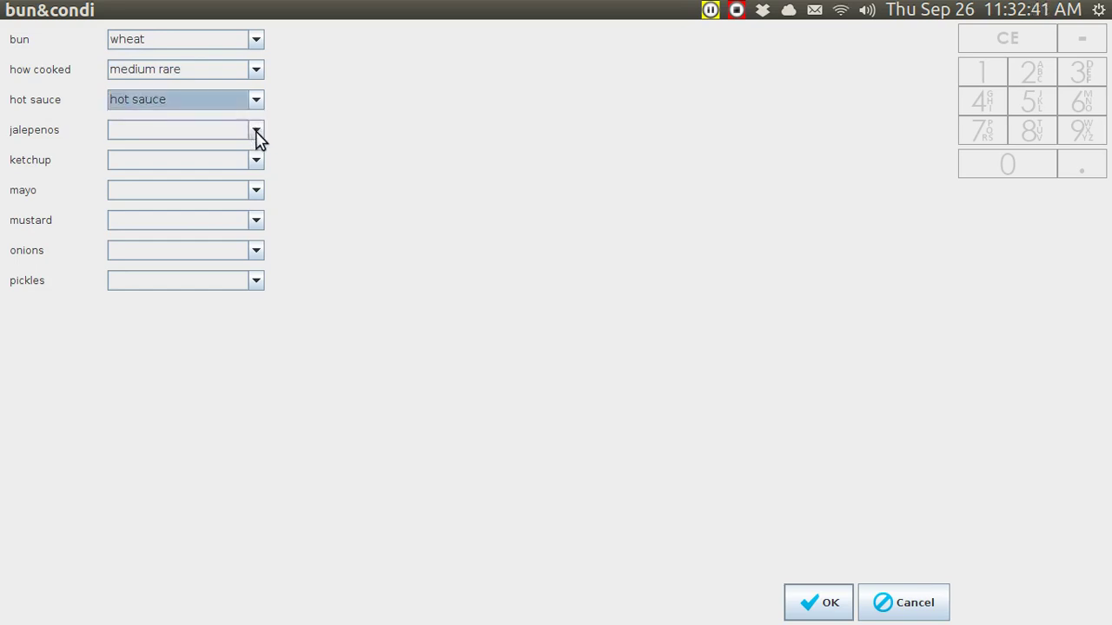
pyautogui.click(257, 135)
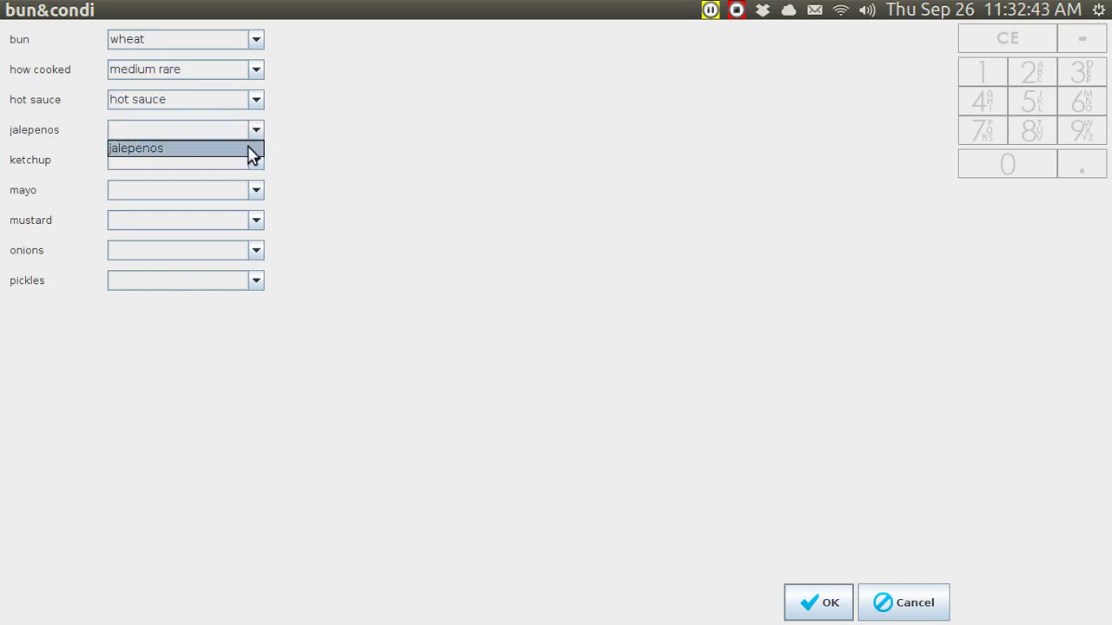
pyautogui.click(252, 152)
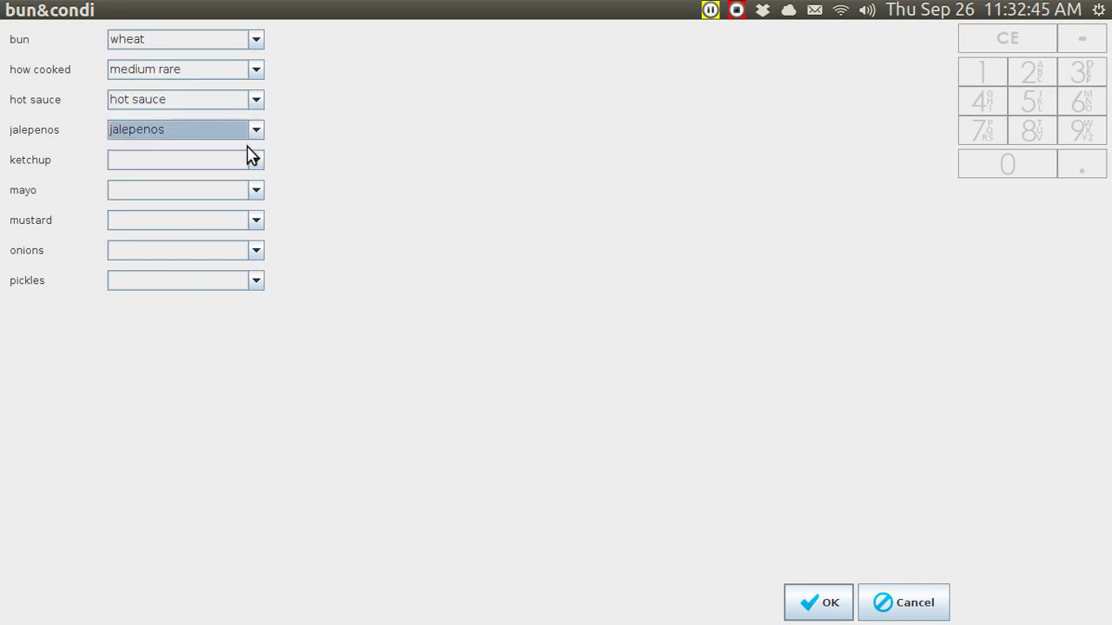
pyautogui.click(258, 163)
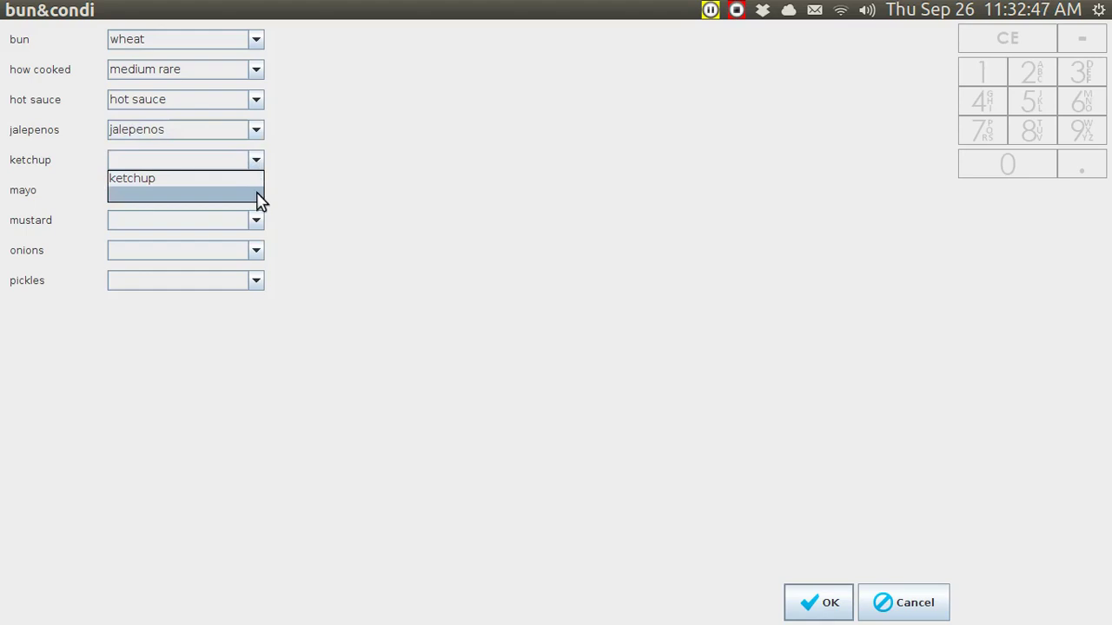
pyautogui.click(257, 179)
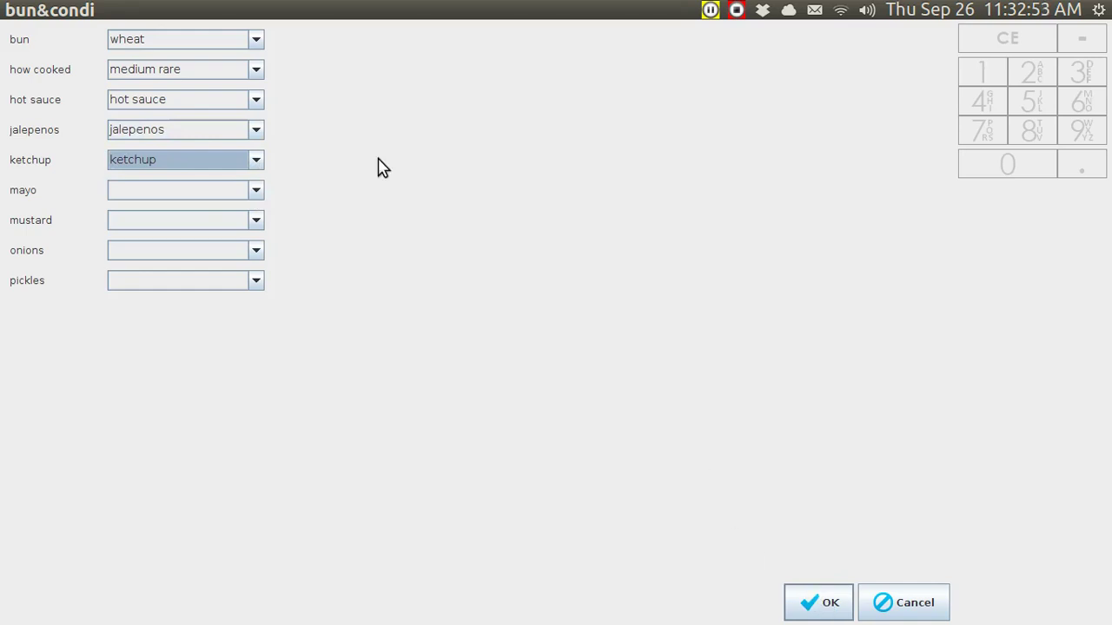
# Add mayo, mustard, onions and pickles to the burger in their own attributes and accept the bun&condi choices.
pyautogui.click(256, 191)
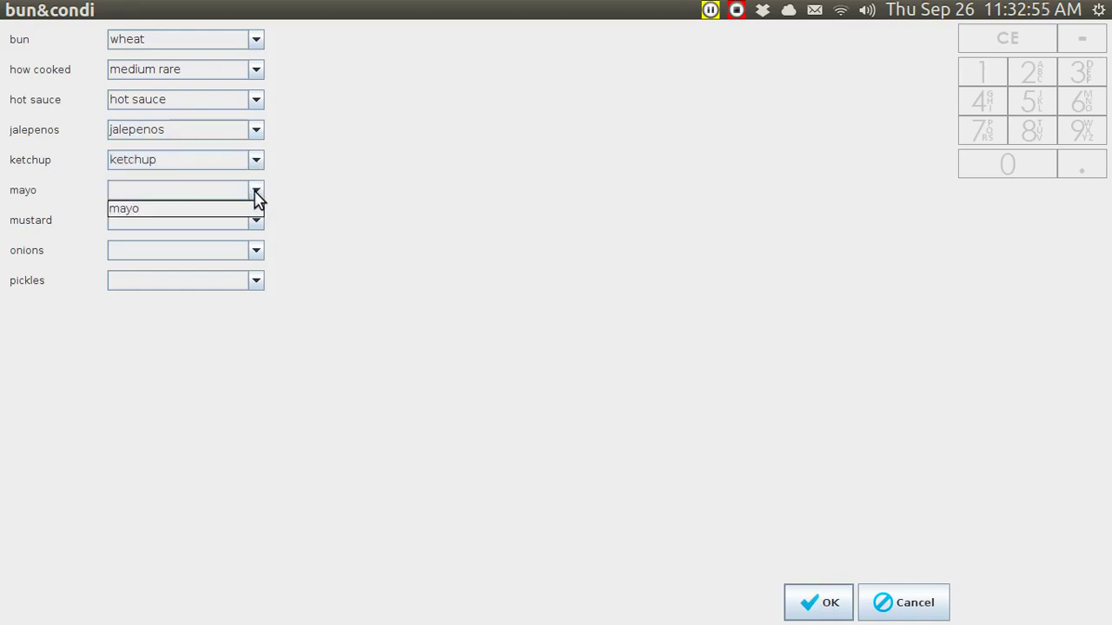
pyautogui.click(249, 210)
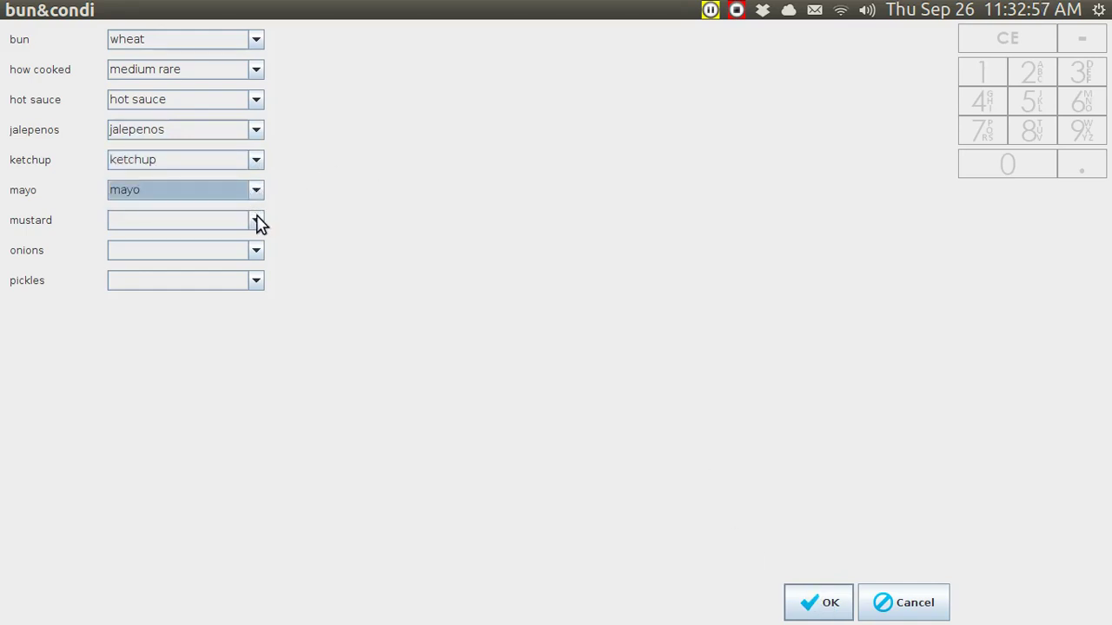
pyautogui.click(255, 221)
pyautogui.click(252, 240)
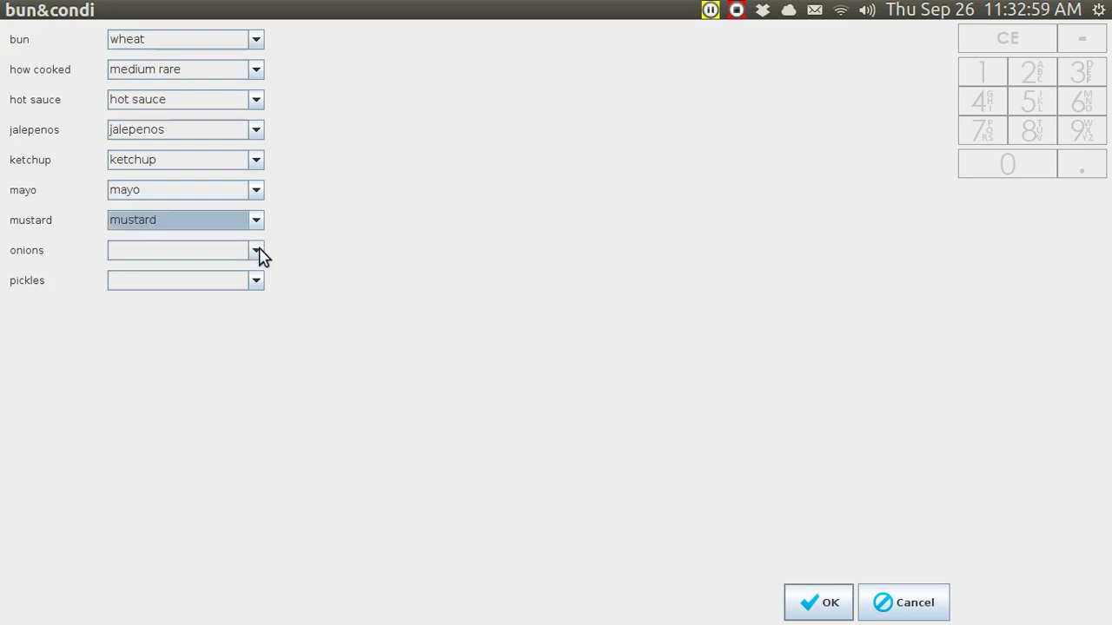
pyautogui.click(259, 252)
pyautogui.click(245, 270)
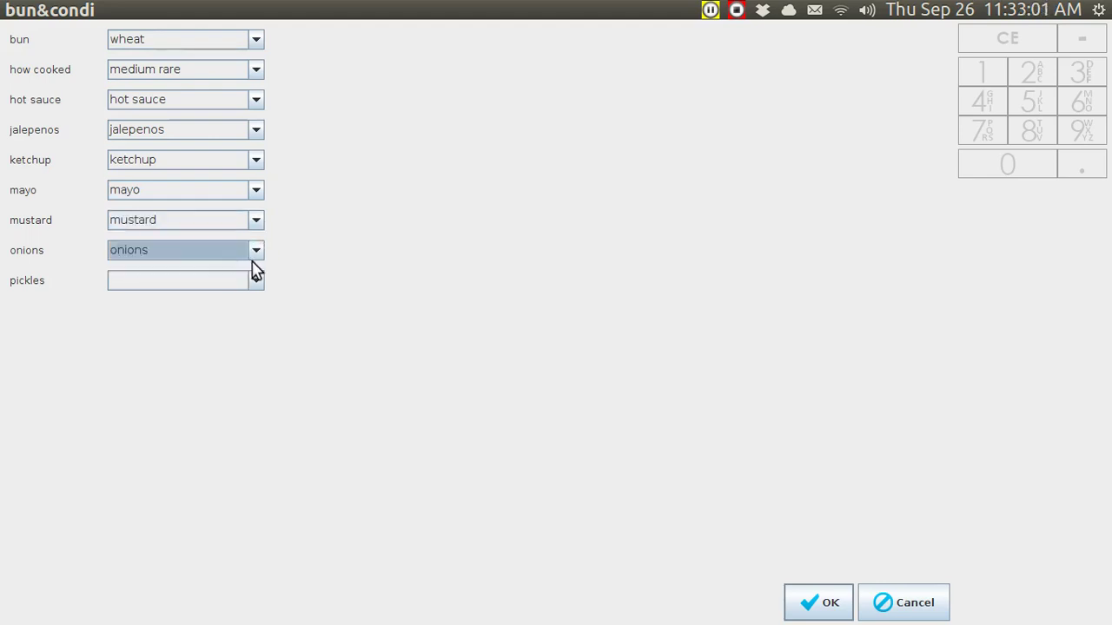
pyautogui.click(257, 284)
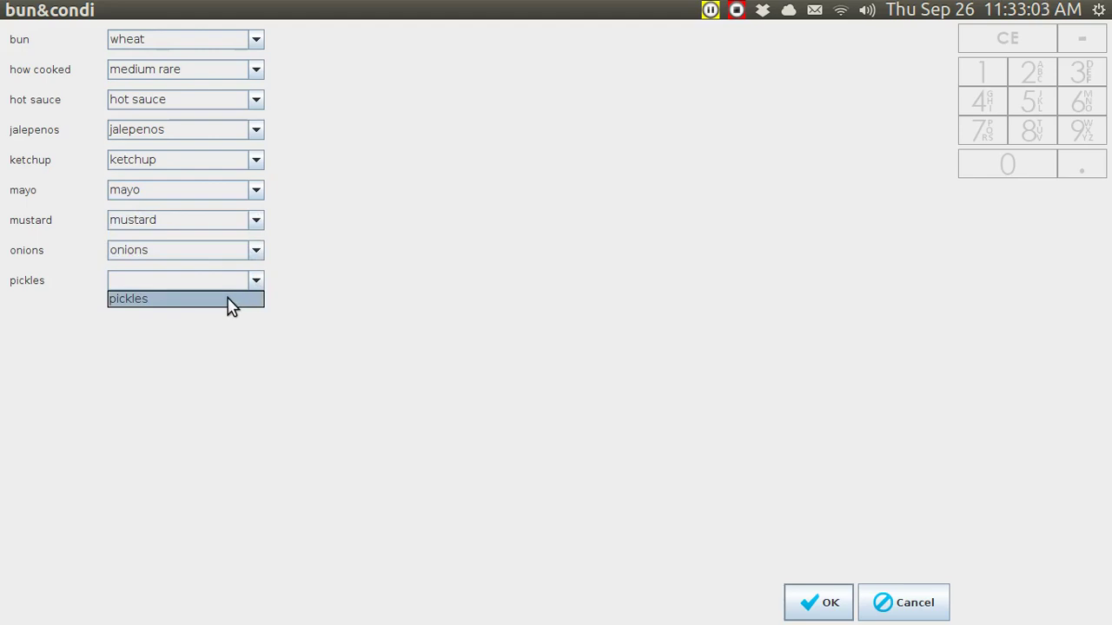
pyautogui.click(232, 305)
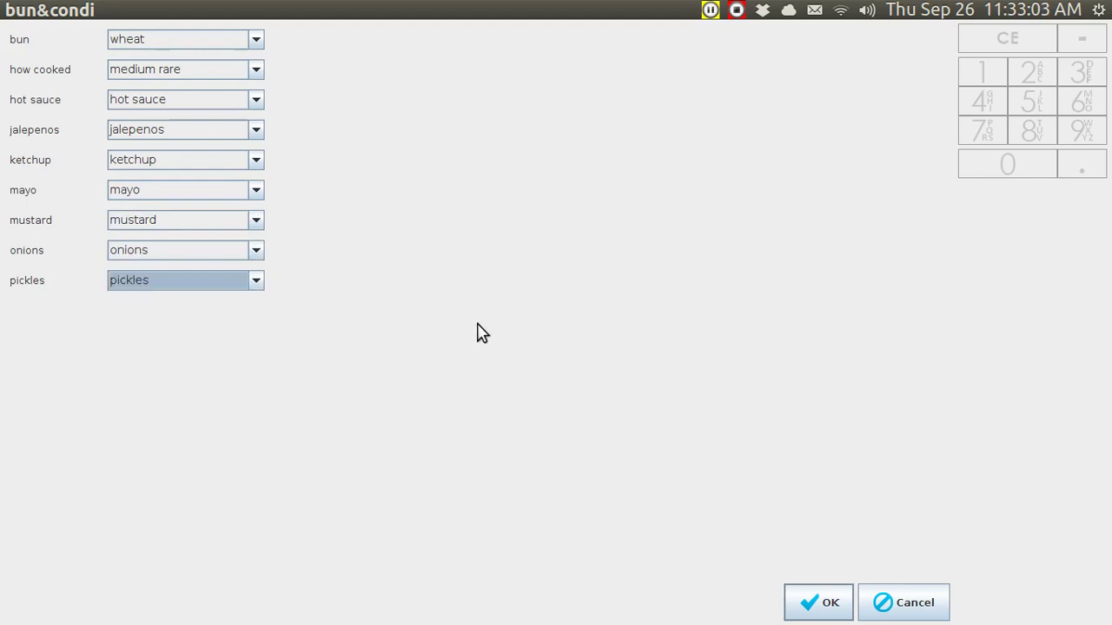
pyautogui.click(822, 605)
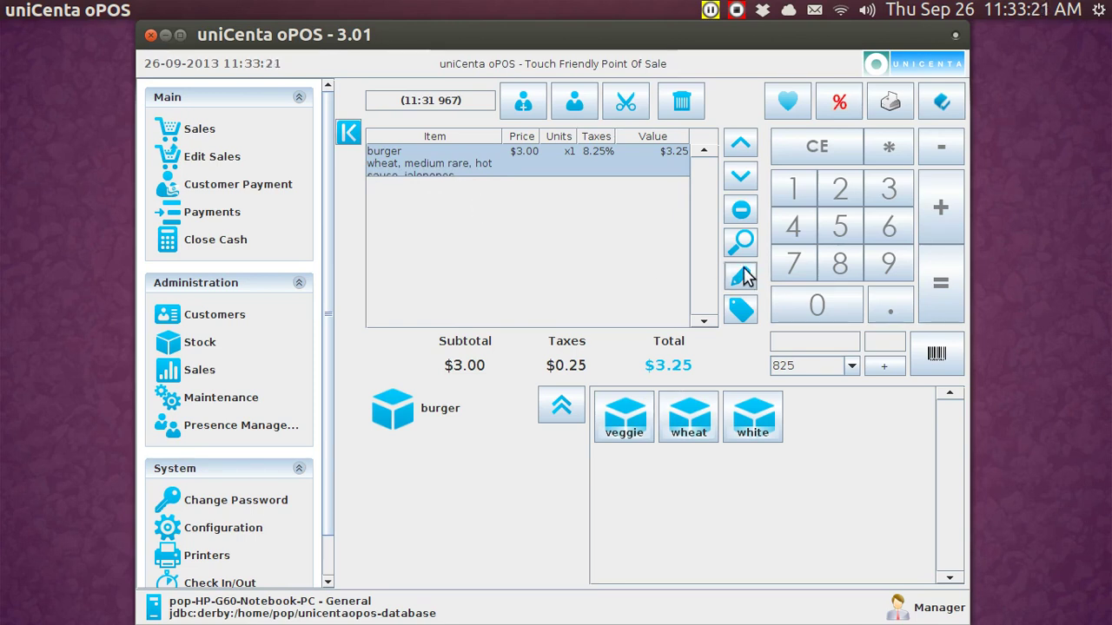
# Settle the burger ticket with $100.00 cash and open the Printers screen to examine its receipt.
pyautogui.click(940, 287)
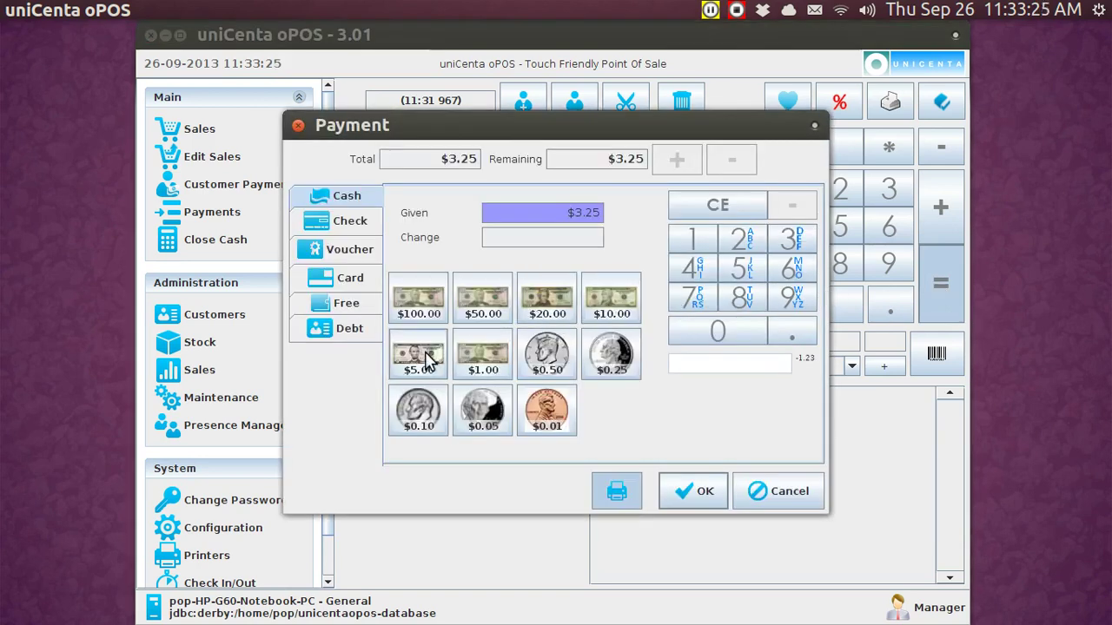
pyautogui.click(432, 311)
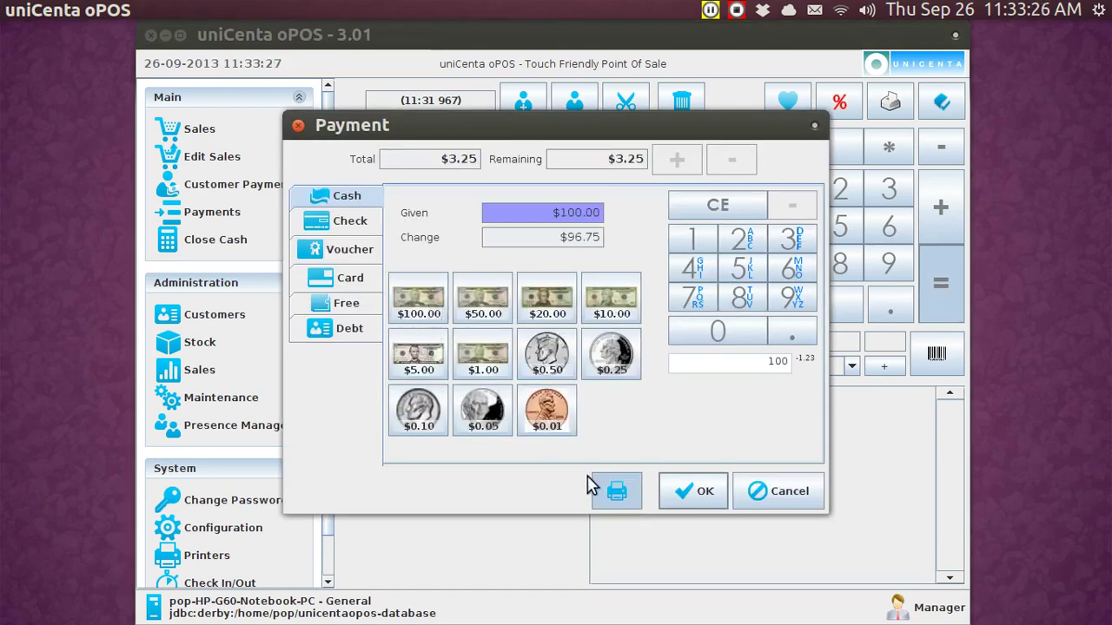
pyautogui.click(705, 492)
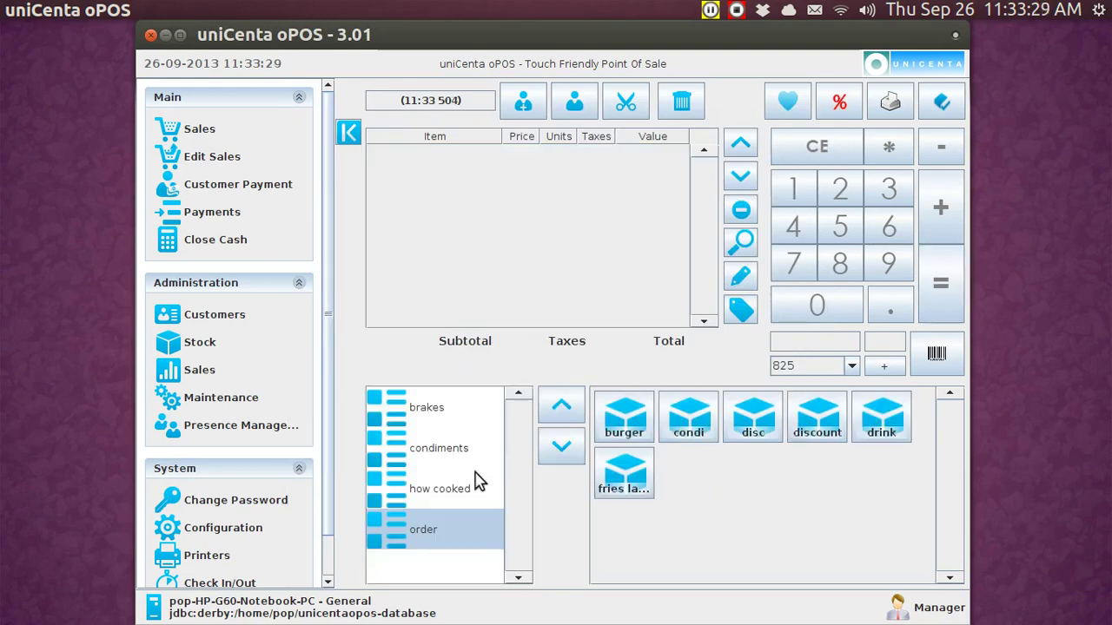
pyautogui.click(215, 563)
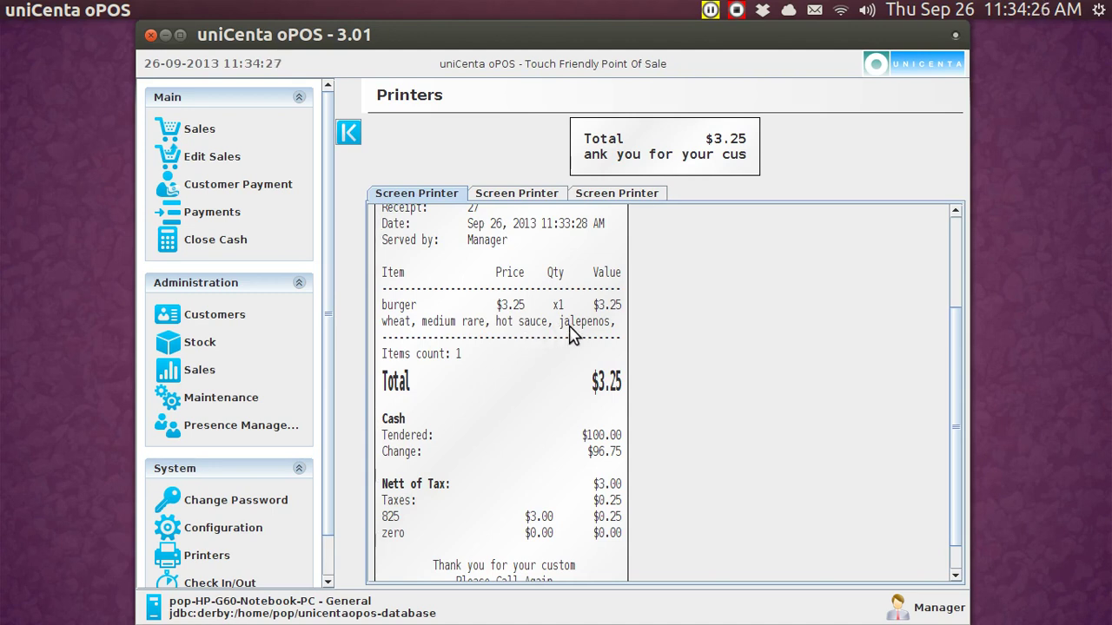
# Start another sales ticket with a burger from the order category and add wheat as its auxiliary bun item.
pyautogui.click(208, 137)
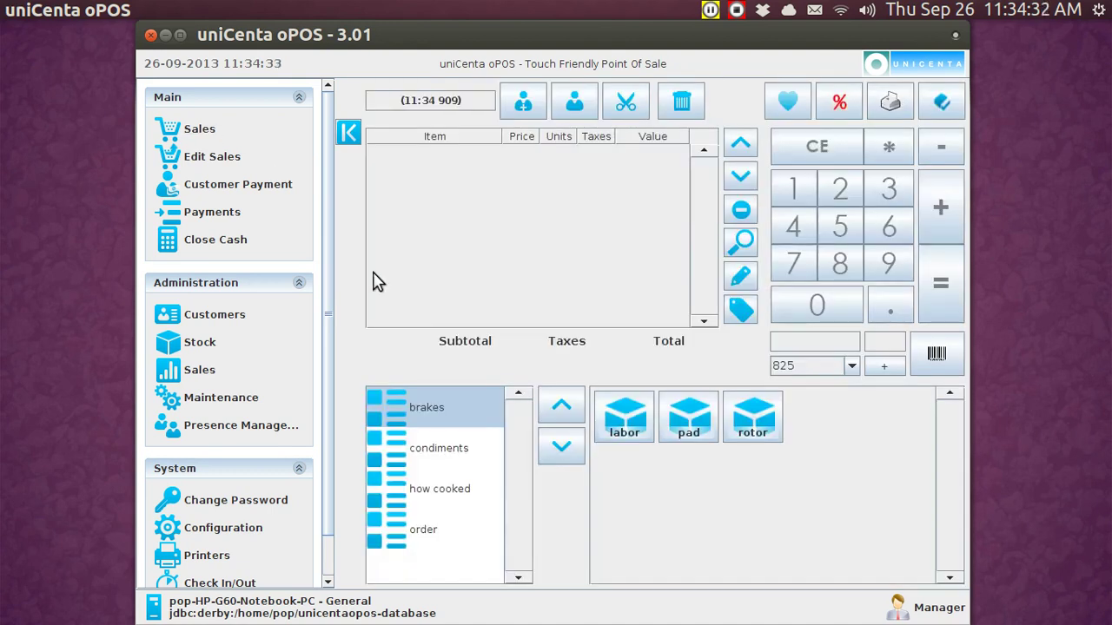
pyautogui.click(421, 534)
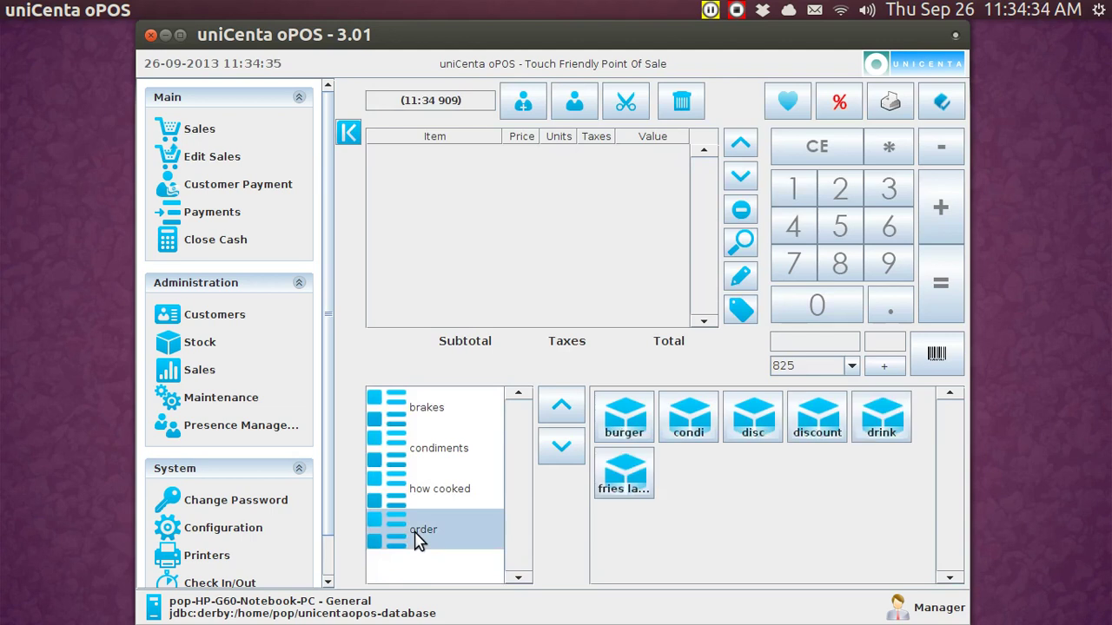
pyautogui.click(632, 429)
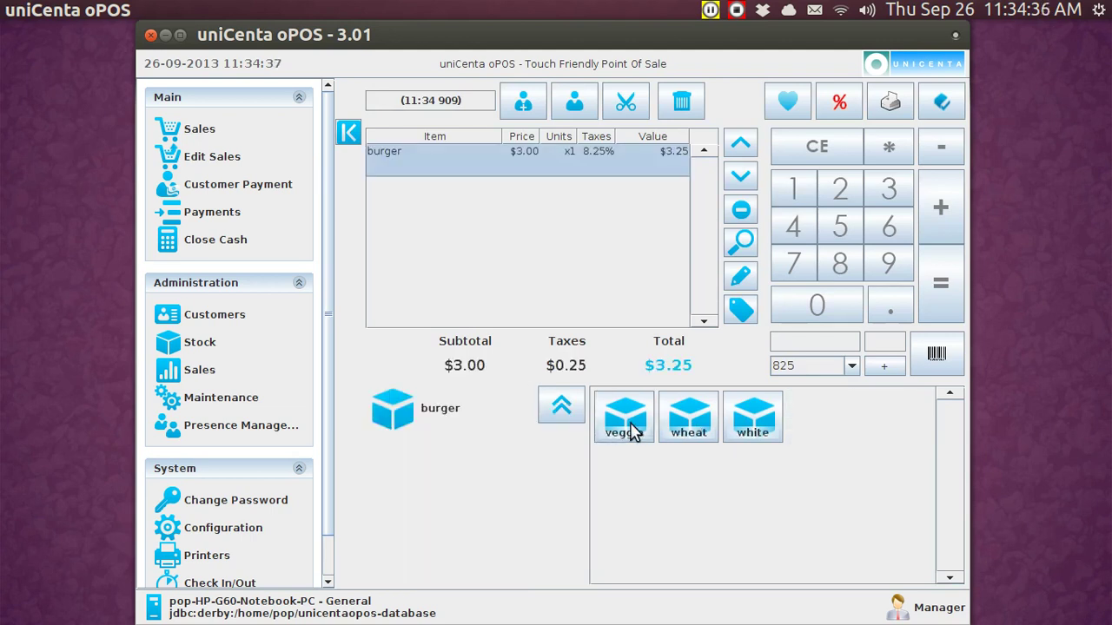
pyautogui.click(700, 427)
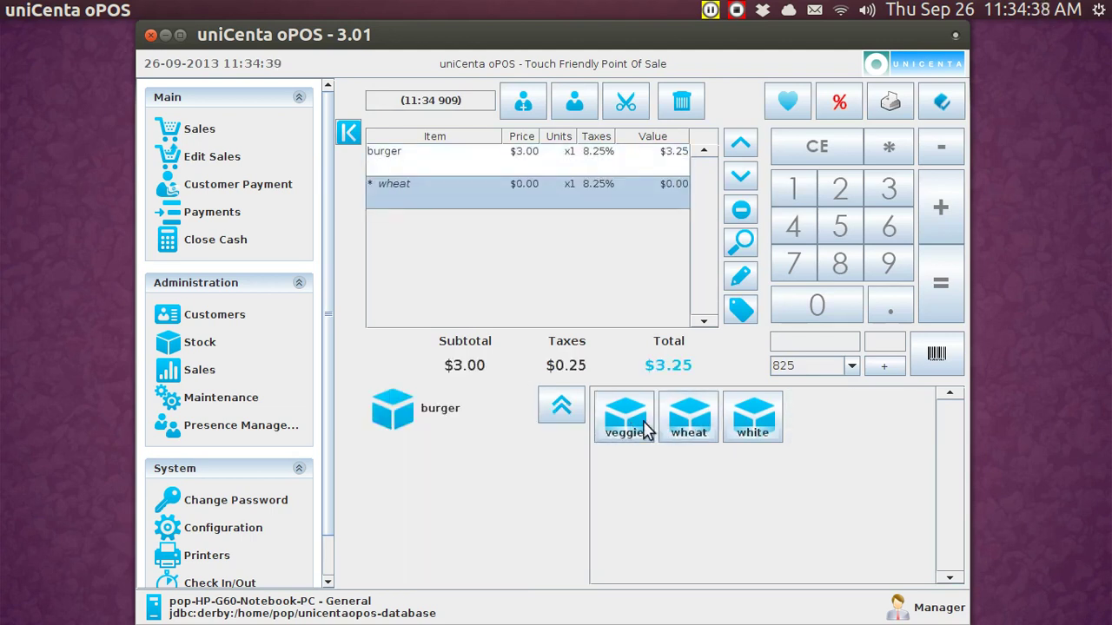
# Add medium from the how cooked category and cheese from the condiments category to the burger ticket.
pyautogui.click(571, 409)
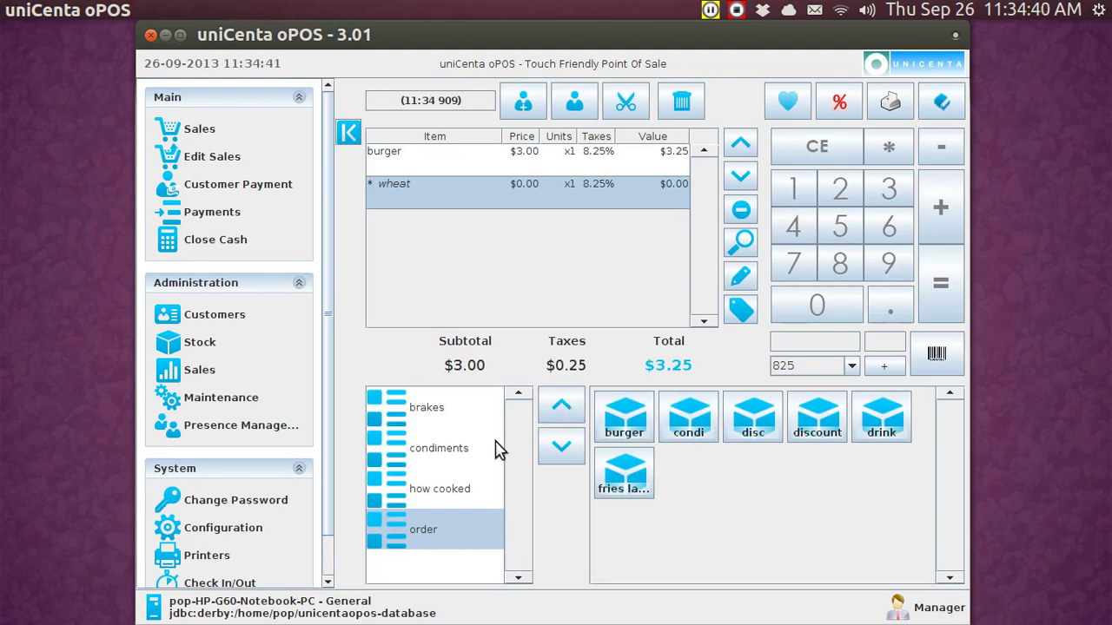
pyautogui.click(461, 493)
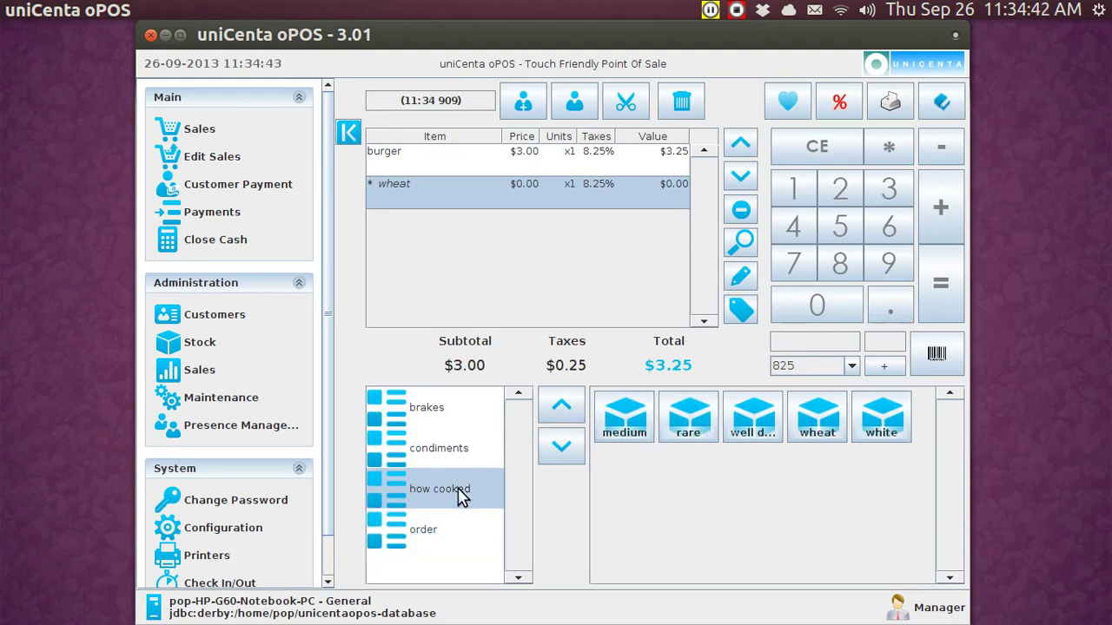
pyautogui.click(629, 417)
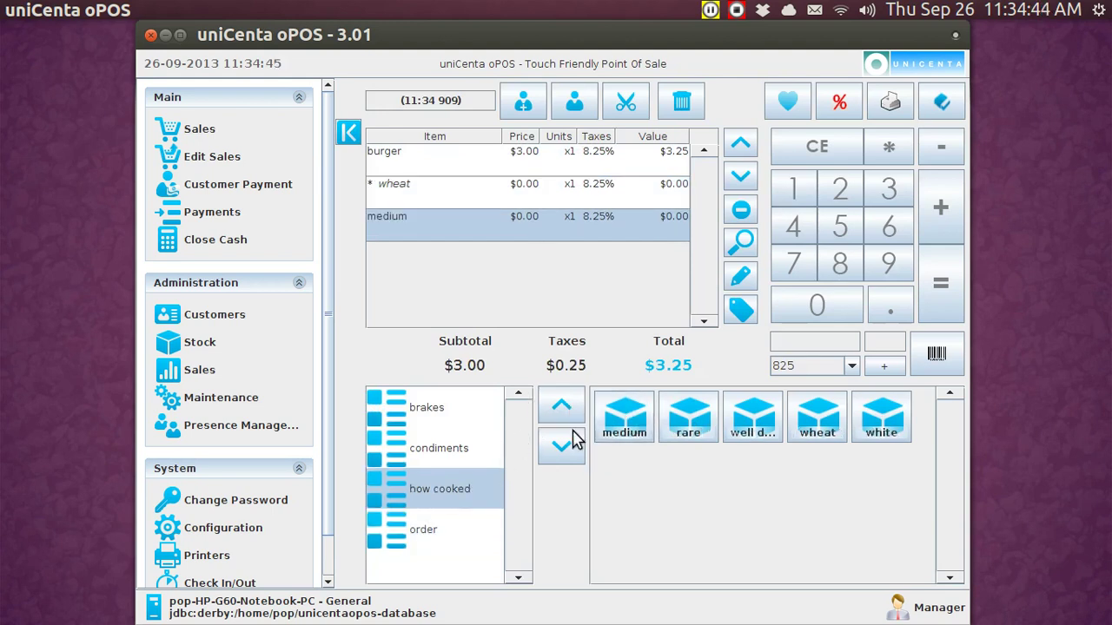
pyautogui.click(463, 453)
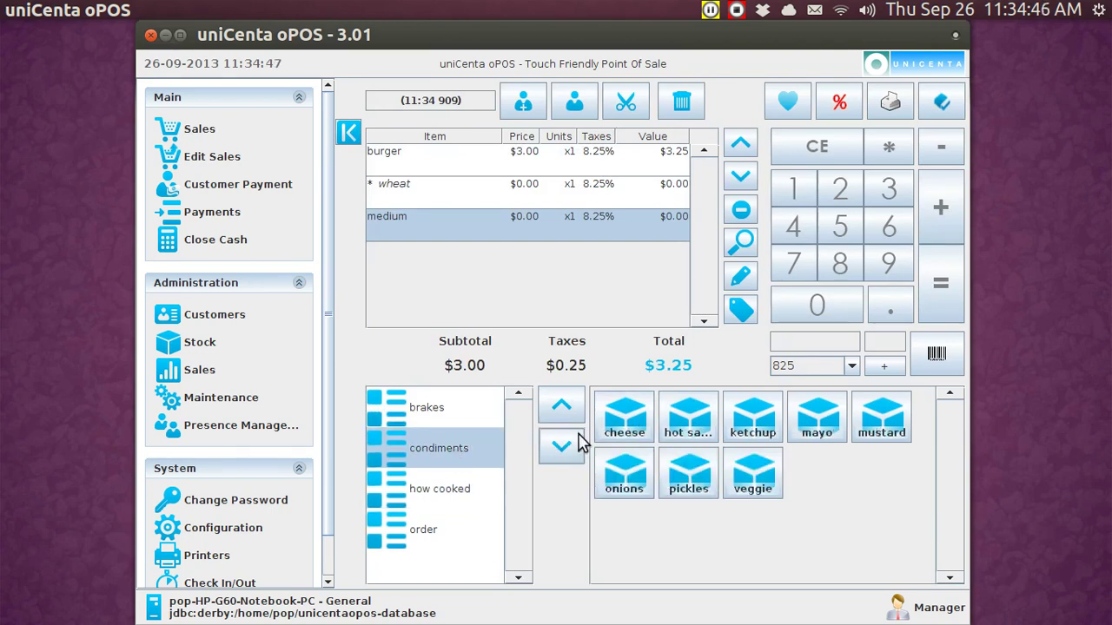
pyautogui.click(624, 419)
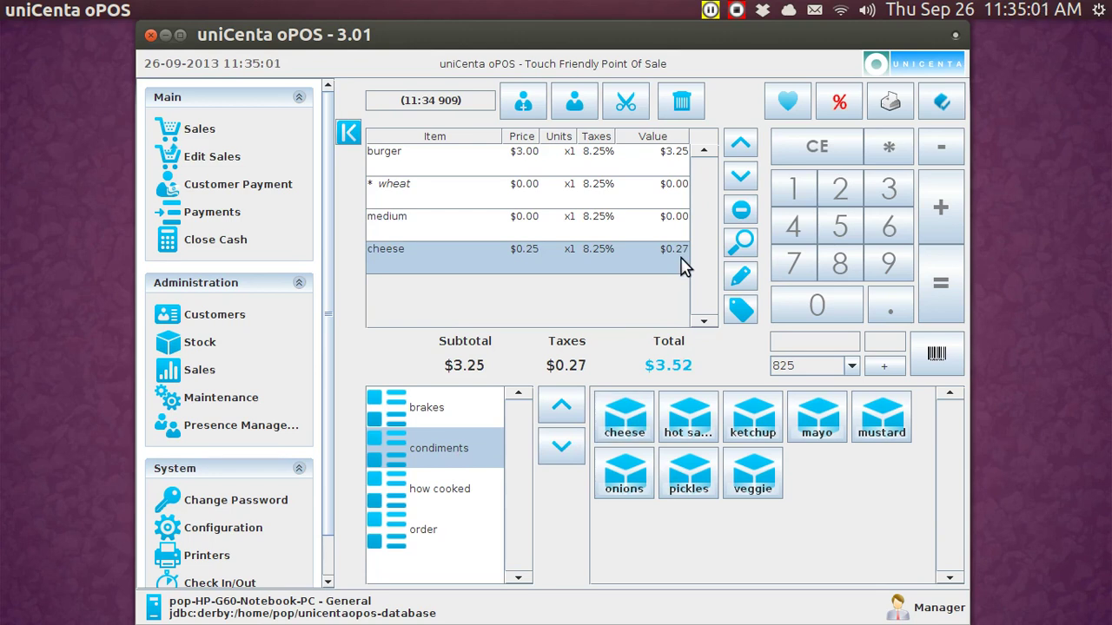
# Open the Product Attributes records in Stock and examine the entries from color and bun through to jalepenos.
pyautogui.click(200, 344)
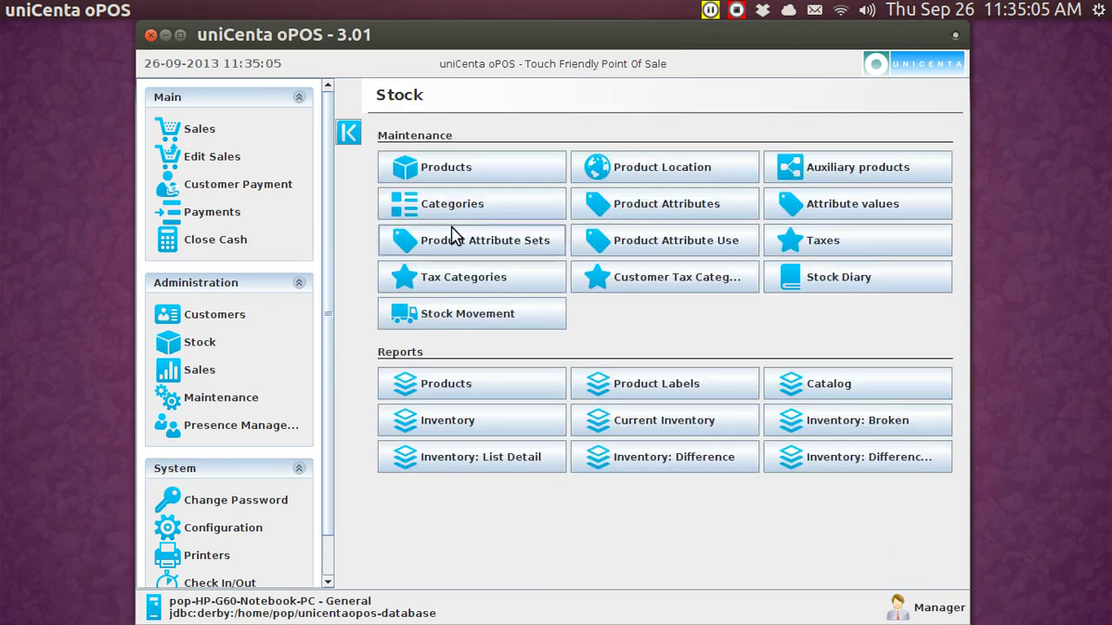
pyautogui.click(634, 208)
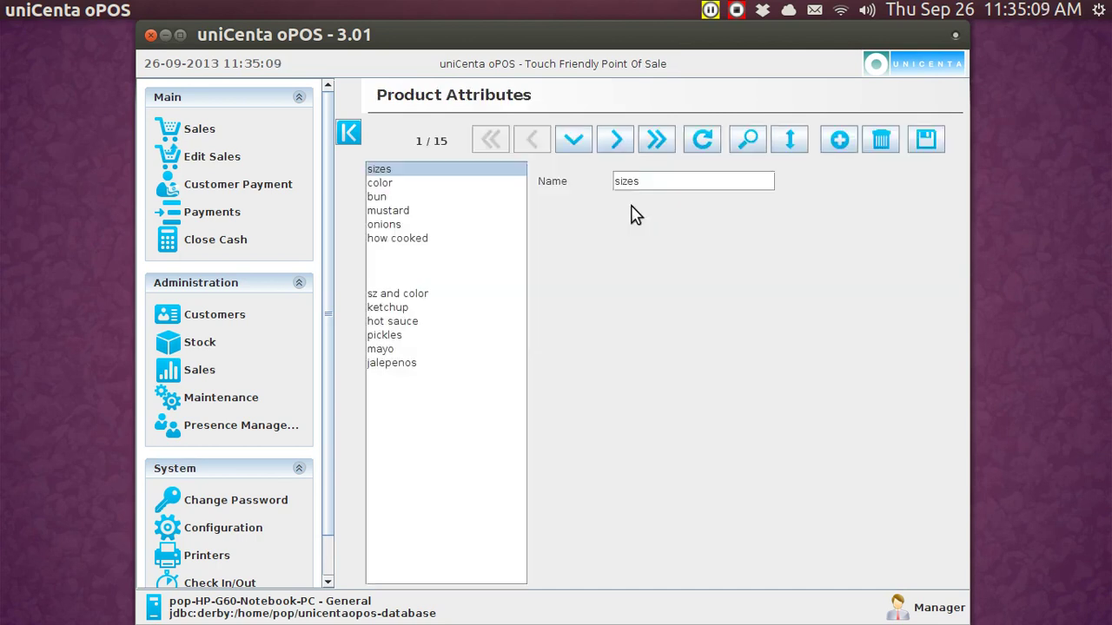
pyautogui.click(383, 186)
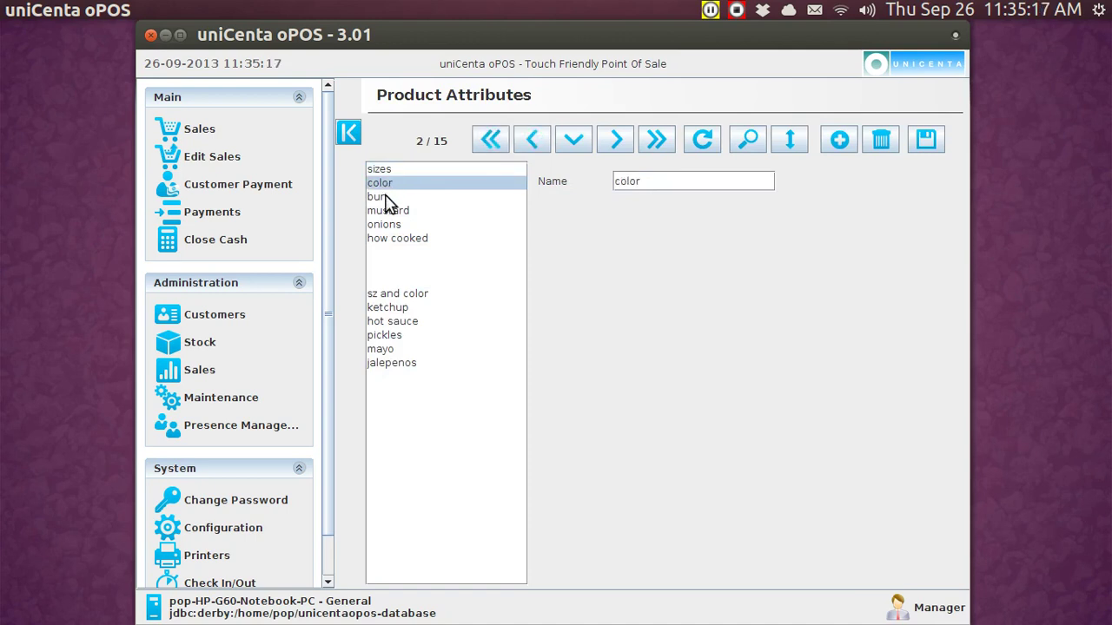
pyautogui.click(388, 199)
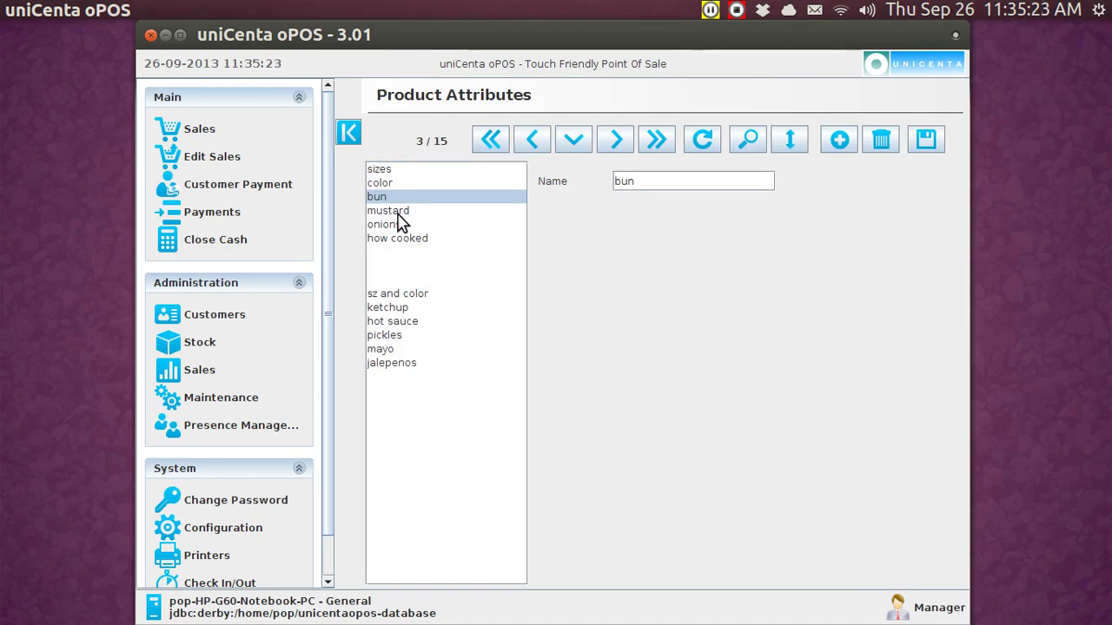
pyautogui.click(398, 215)
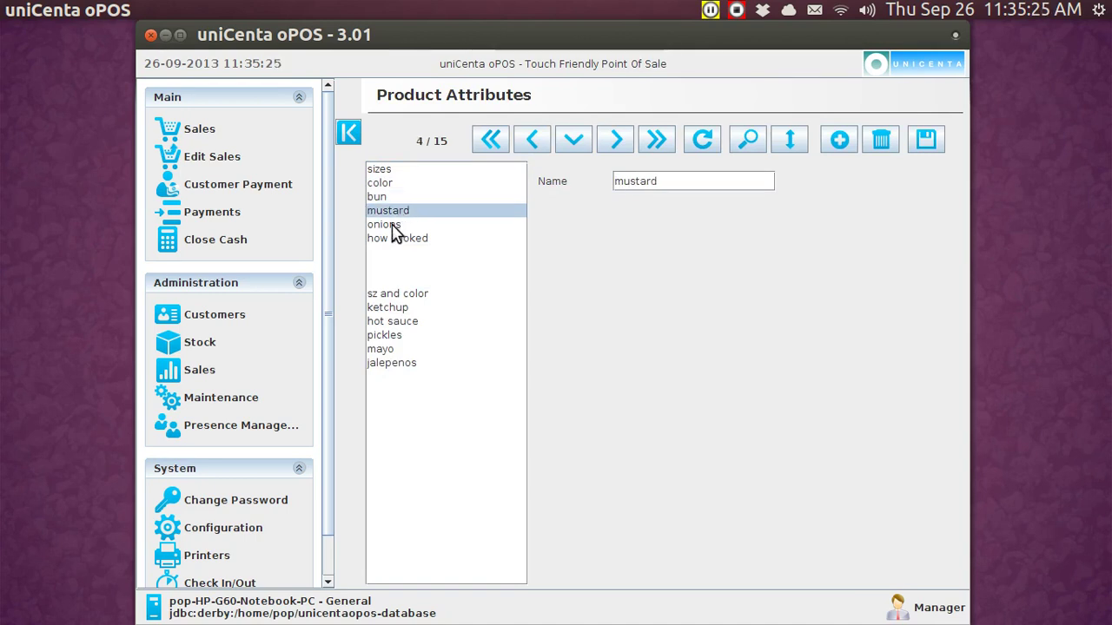
pyautogui.moveTo(393, 230); pyautogui.dragTo(405, 243)
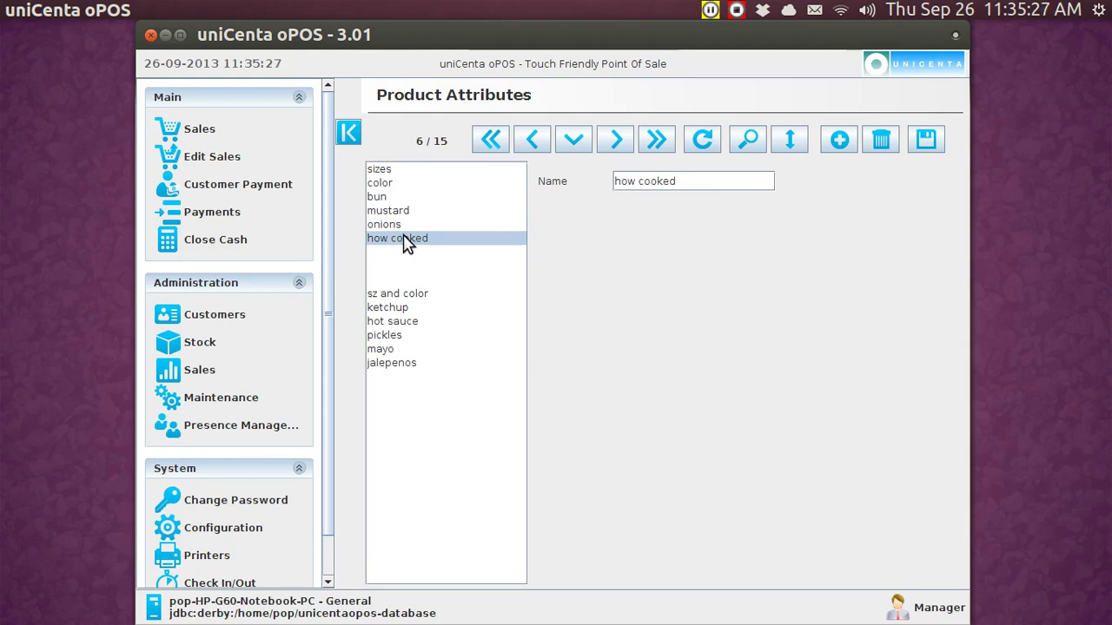
pyautogui.click(409, 299)
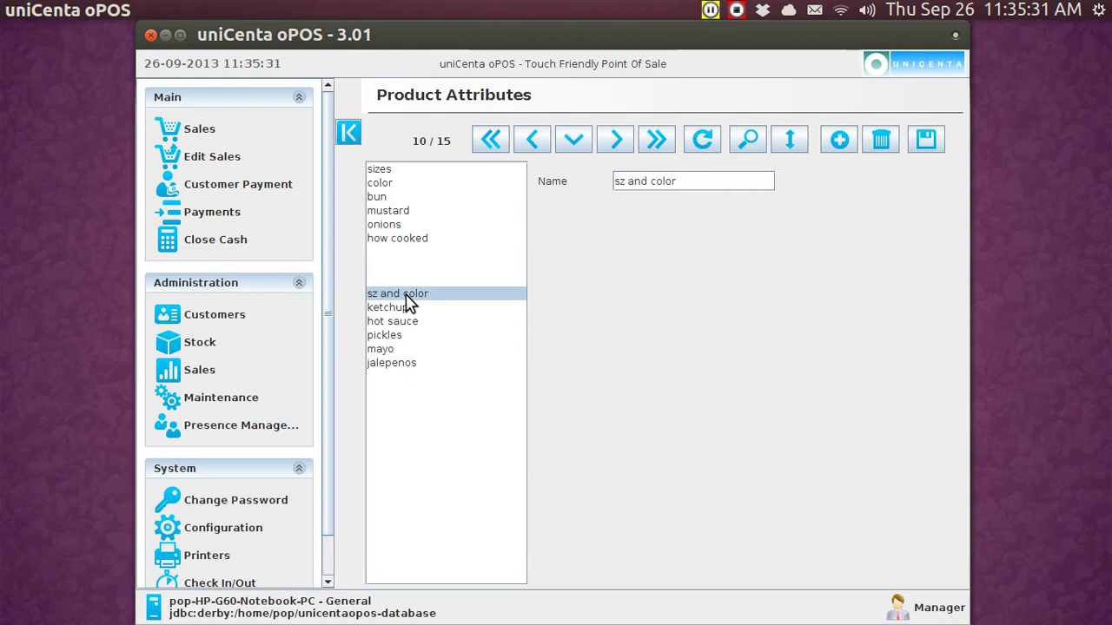
pyautogui.click(407, 309)
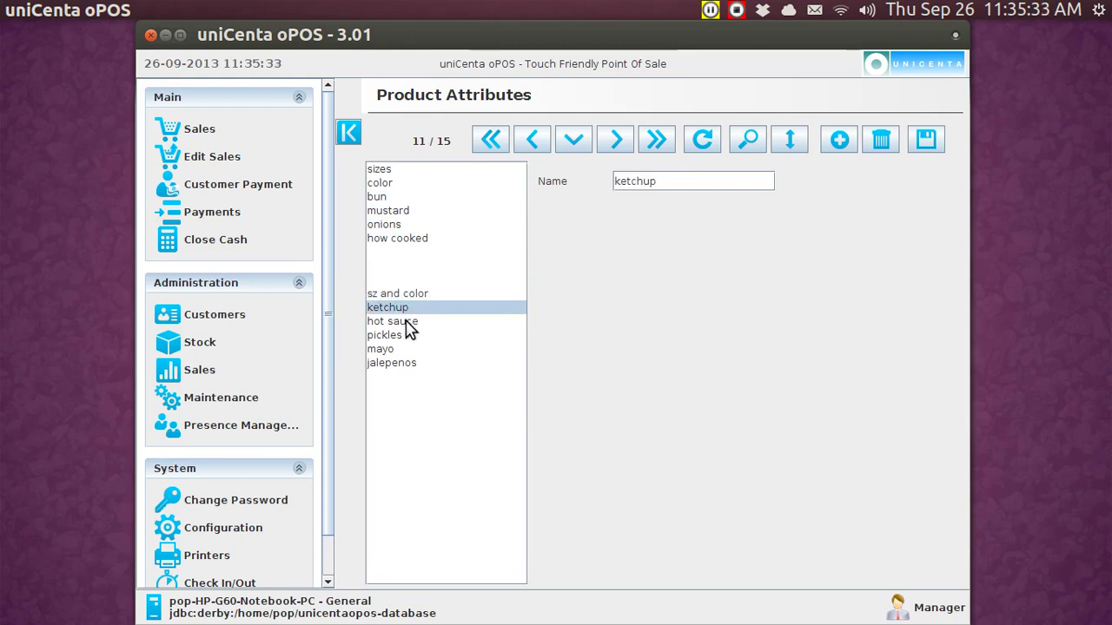
pyautogui.click(408, 323)
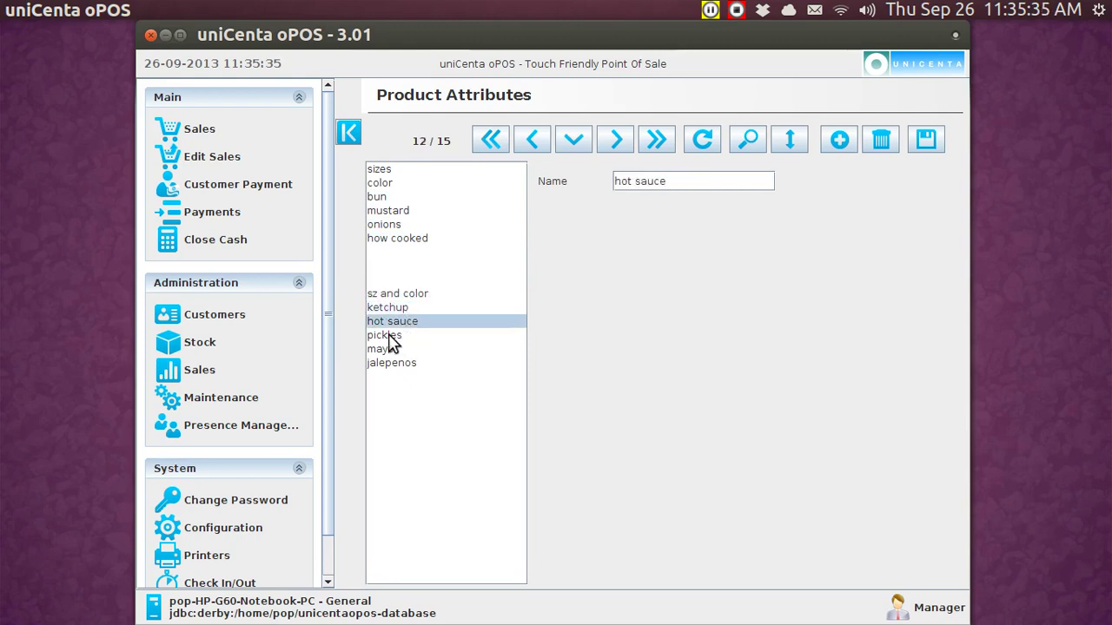
pyautogui.click(389, 337)
pyautogui.click(395, 365)
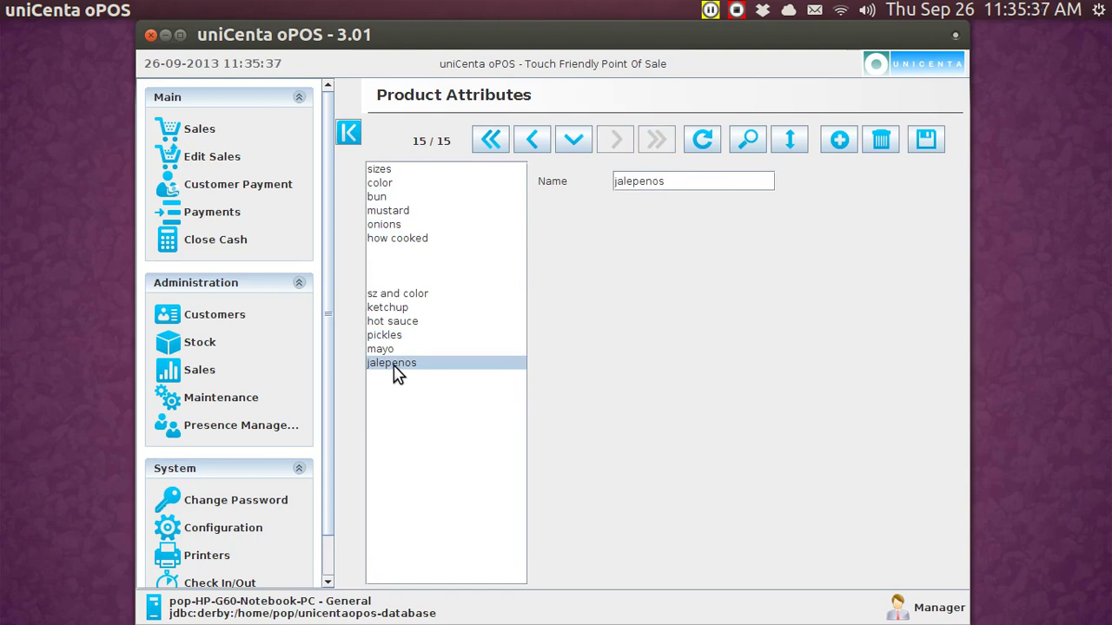
# Open the Attribute values records in Stock and examine the values for bun, color, how cooked and hot sauce.
pyautogui.click(206, 345)
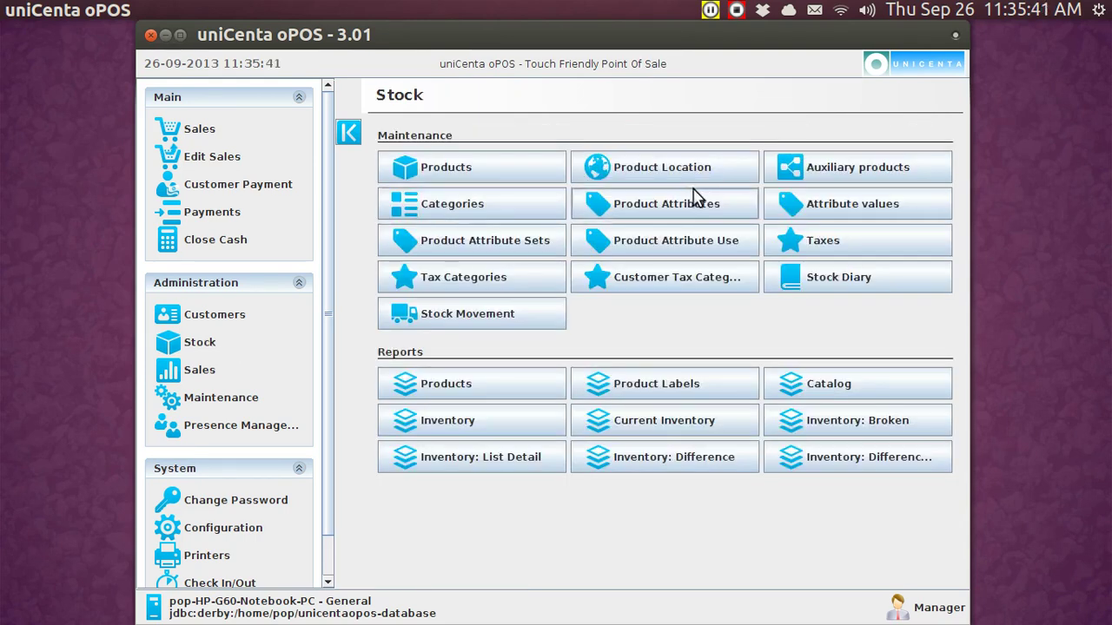
pyautogui.click(808, 209)
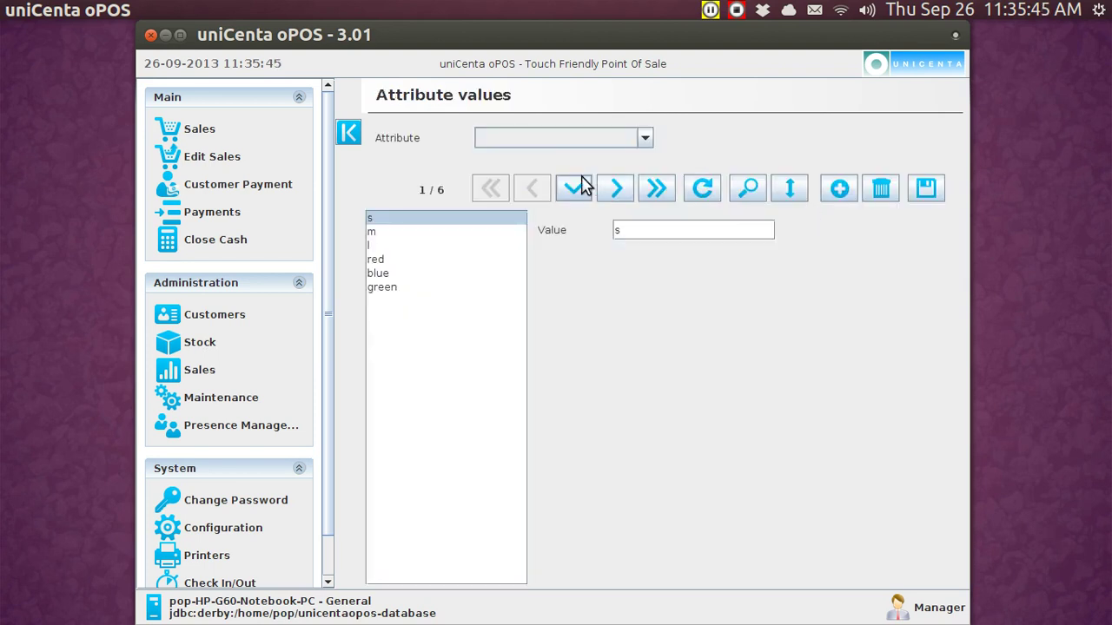
pyautogui.click(647, 139)
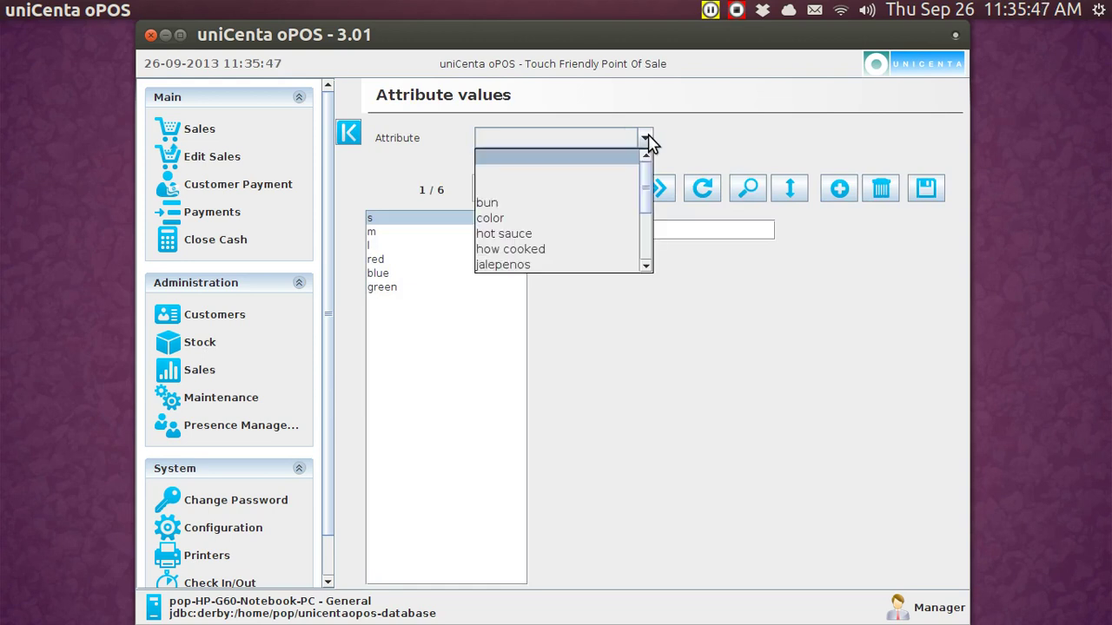
pyautogui.click(622, 213)
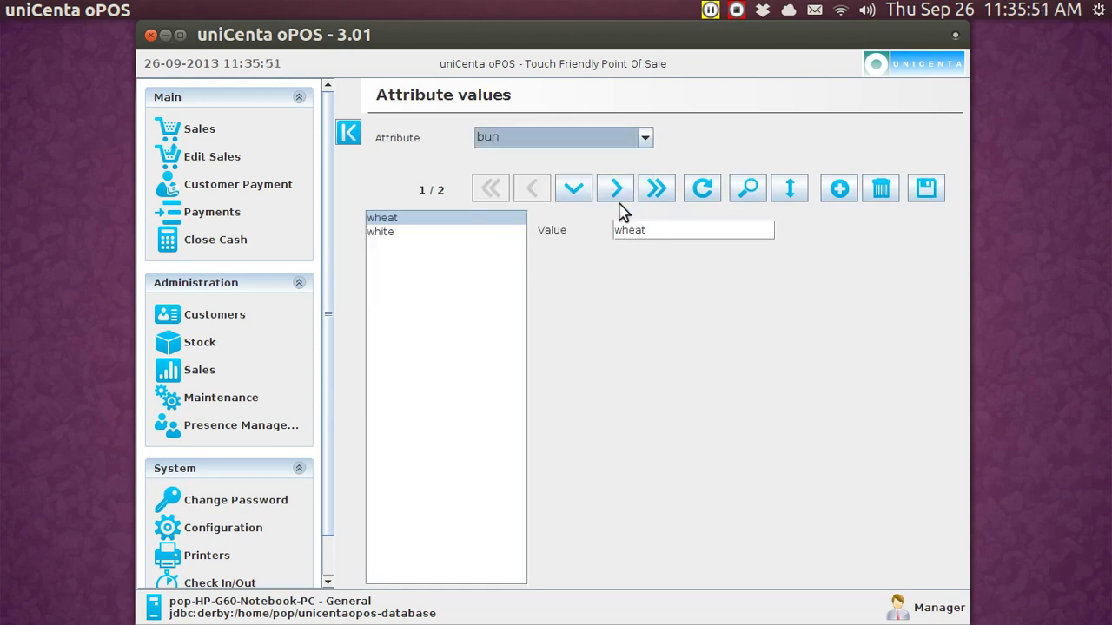
pyautogui.click(645, 143)
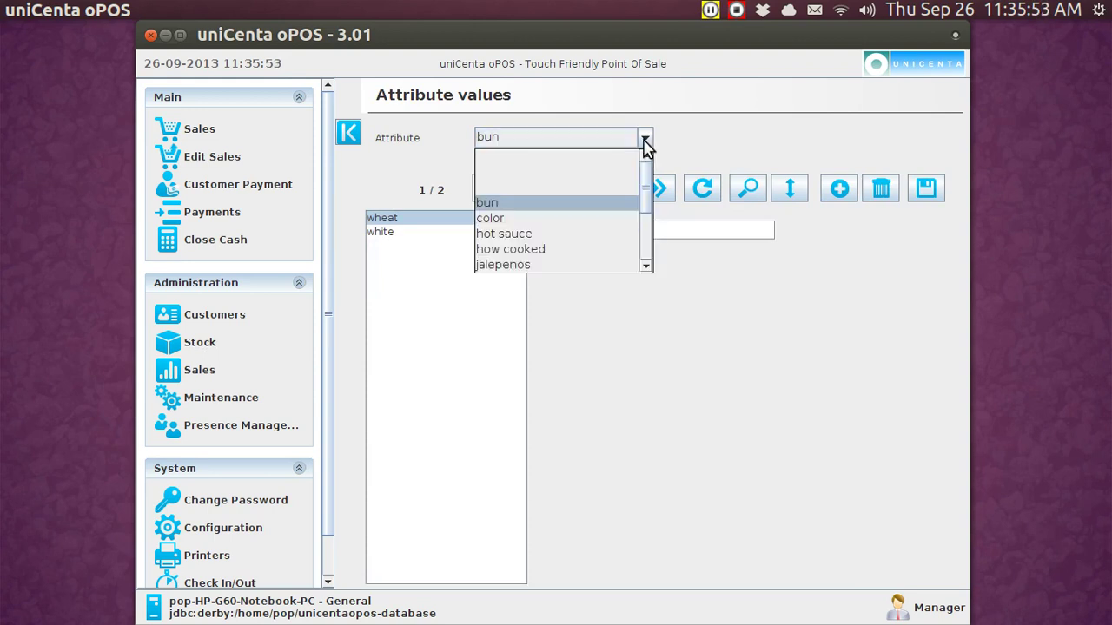
pyautogui.click(617, 219)
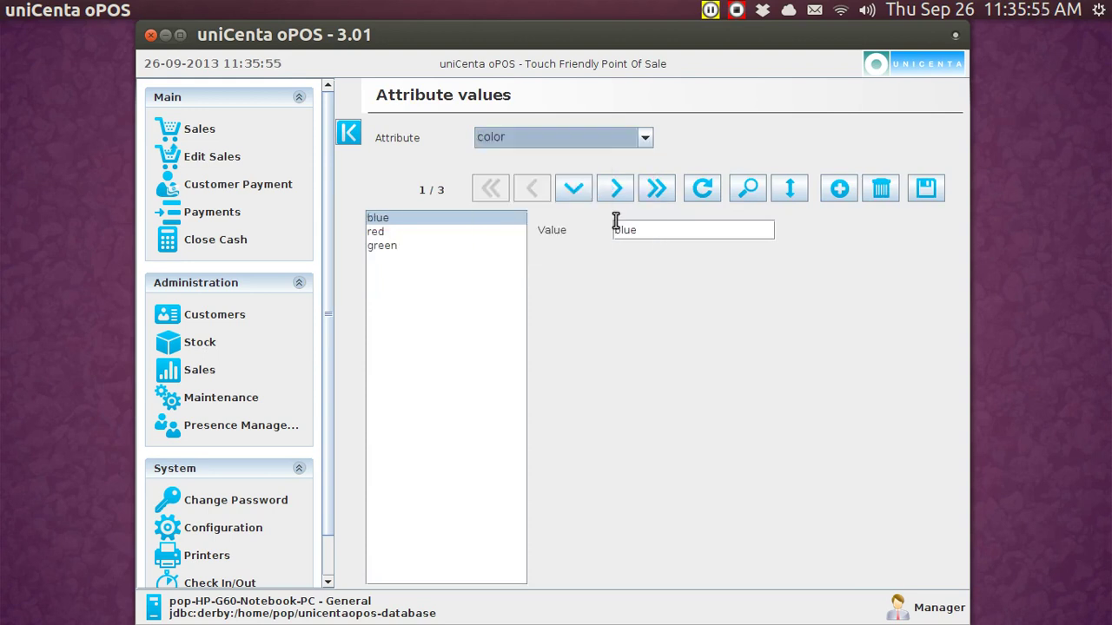
pyautogui.click(645, 142)
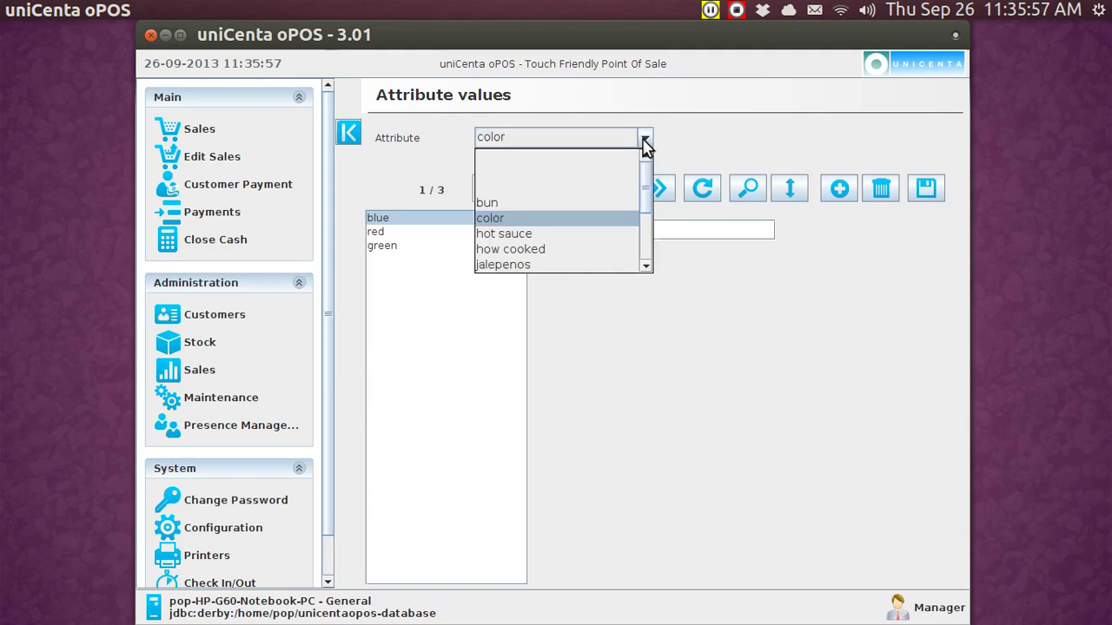
pyautogui.click(619, 251)
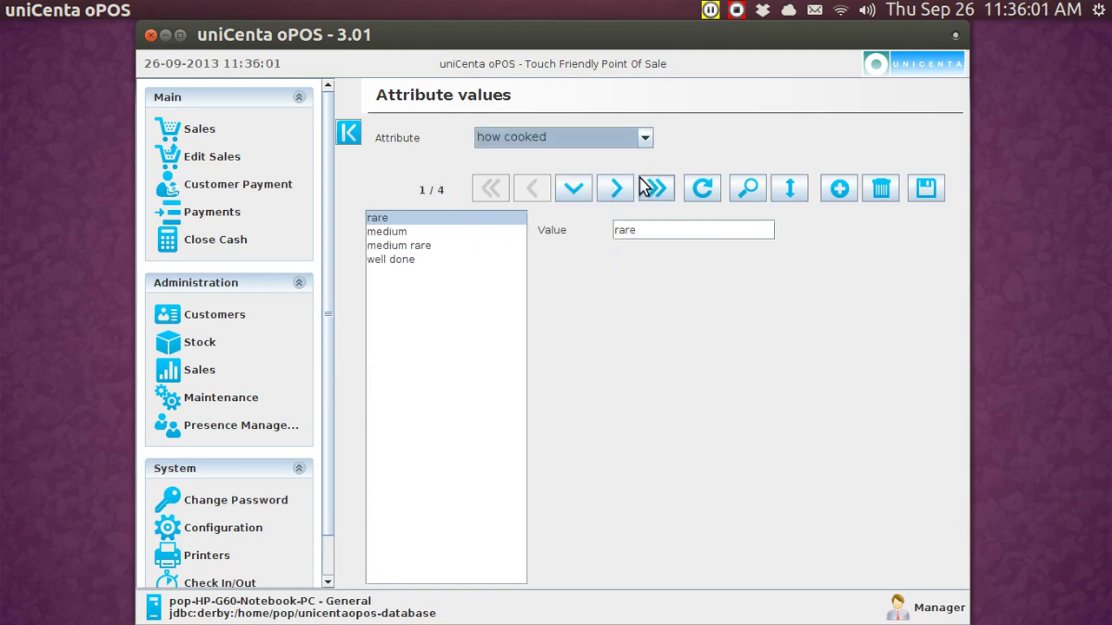
pyautogui.click(647, 143)
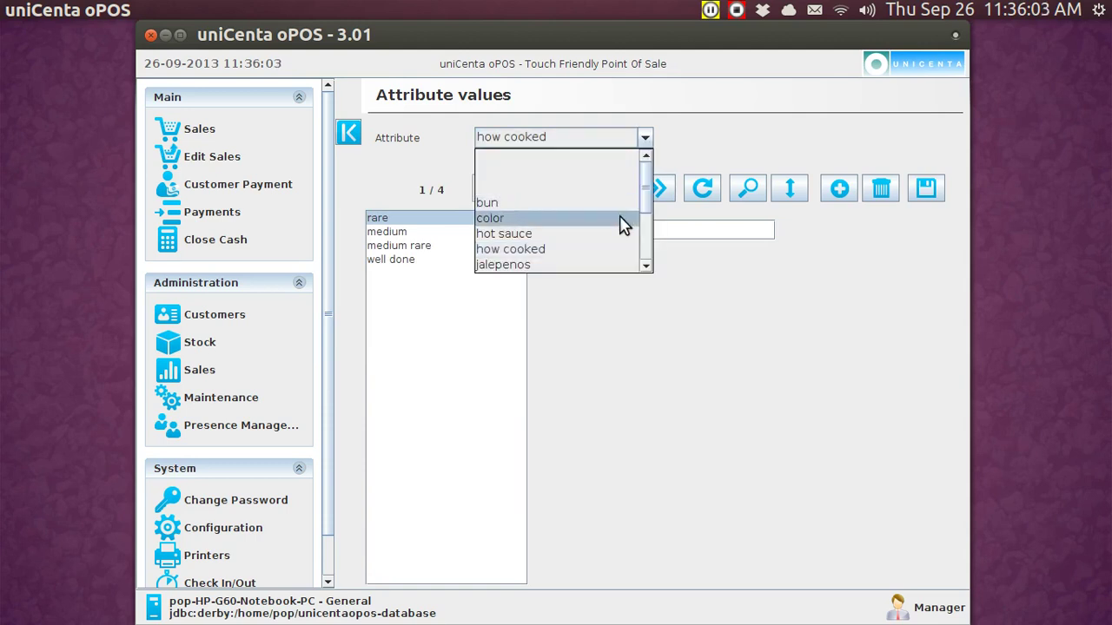
pyautogui.click(618, 234)
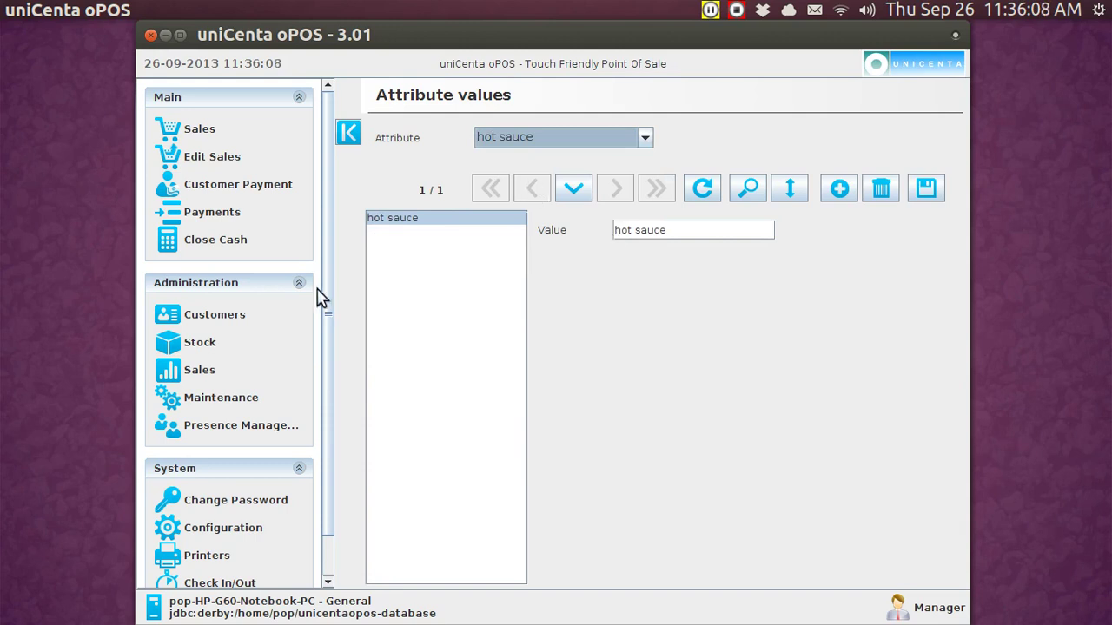
# Open the Product Attribute Sets records in Stock and examine the sets from sml through to bun&condi.
pyautogui.click(208, 344)
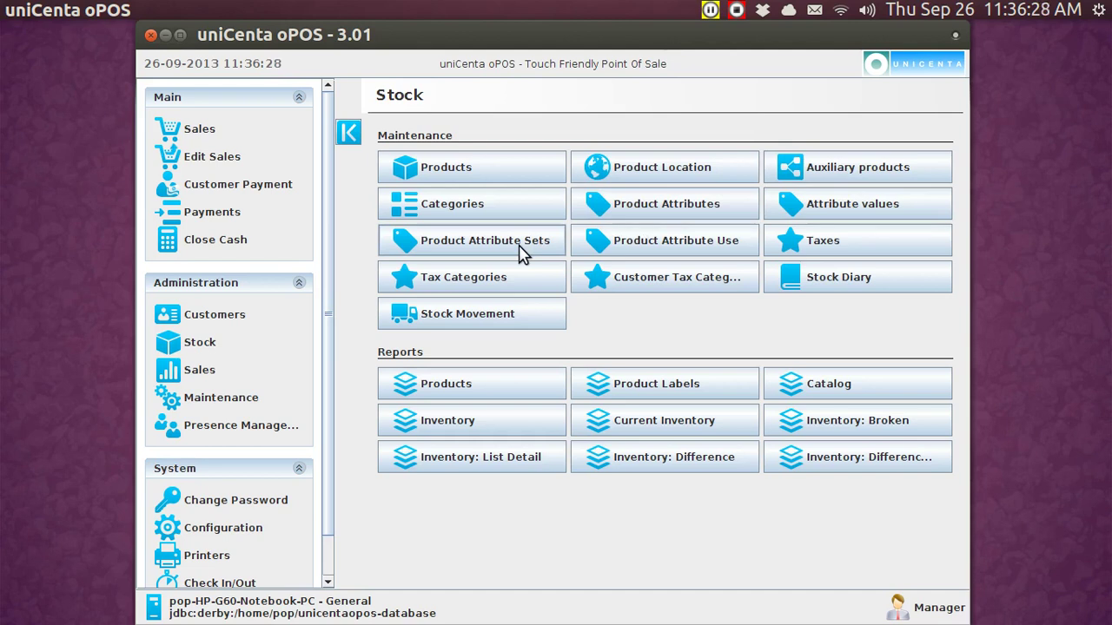
pyautogui.click(522, 251)
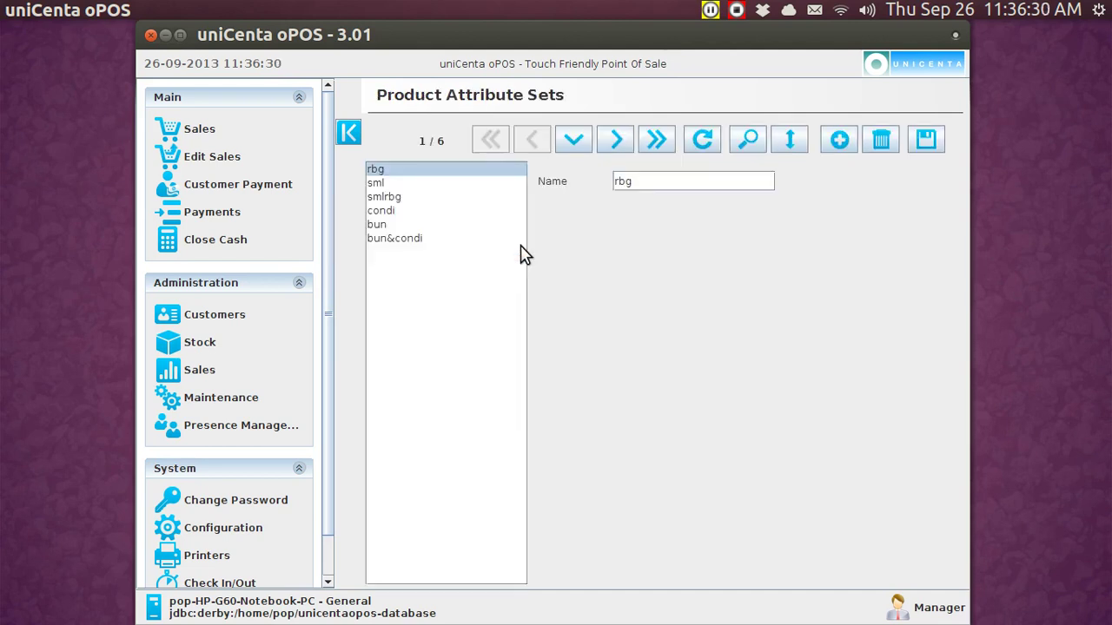
pyautogui.click(385, 184)
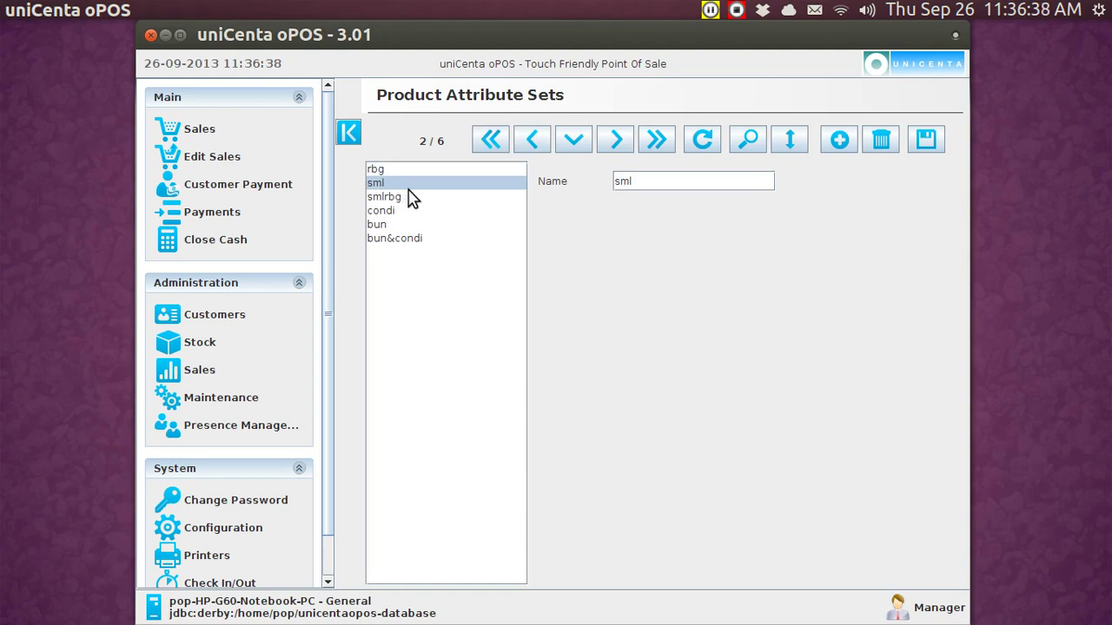
pyautogui.click(393, 202)
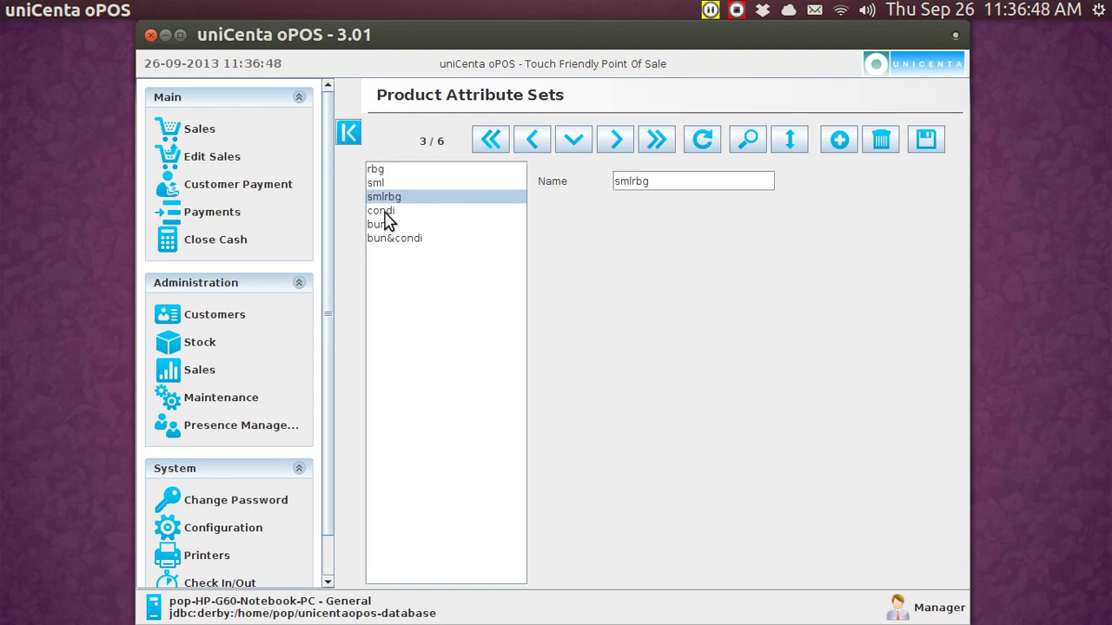
pyautogui.click(385, 213)
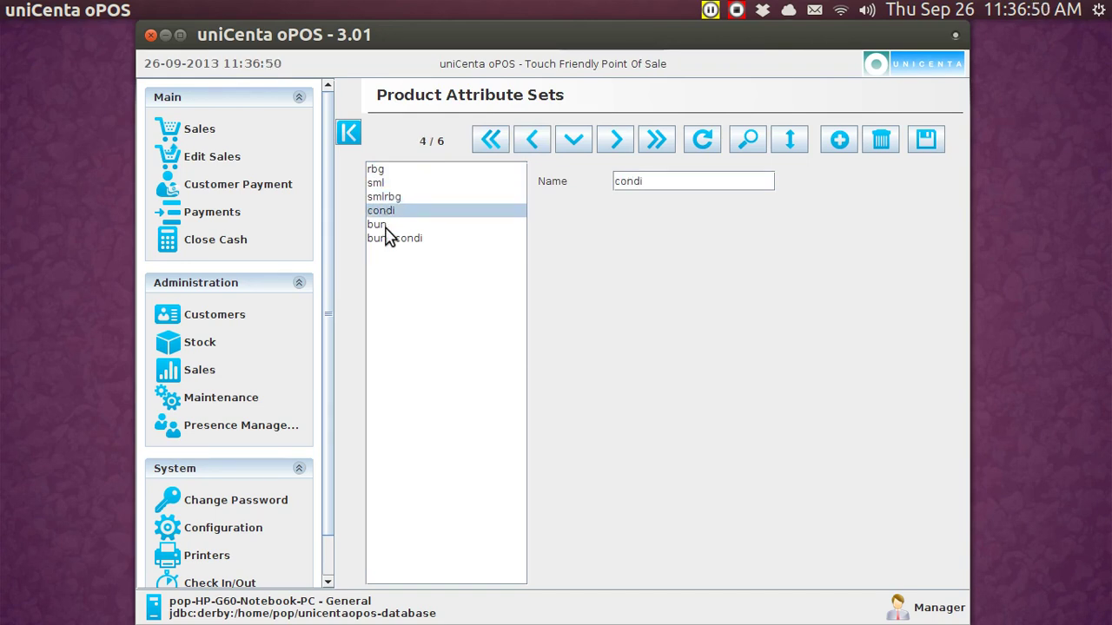
pyautogui.click(386, 228)
pyautogui.click(396, 242)
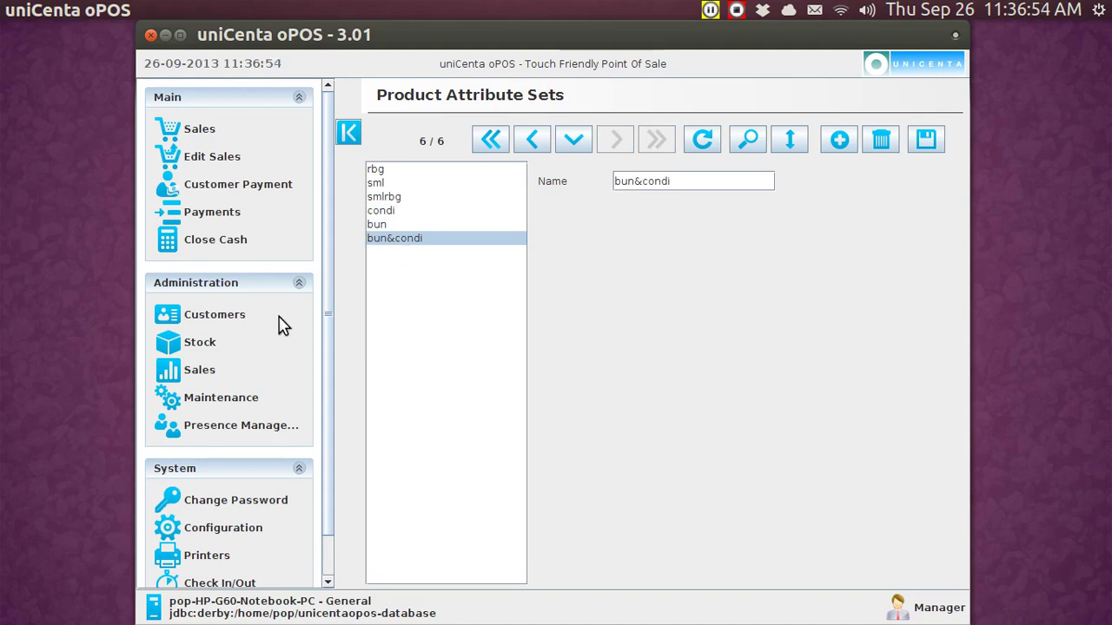
# Open Product Attribute Use for the bun&condi set and examine the order of its attributes from how cooked through to ketchup.
pyautogui.click(199, 346)
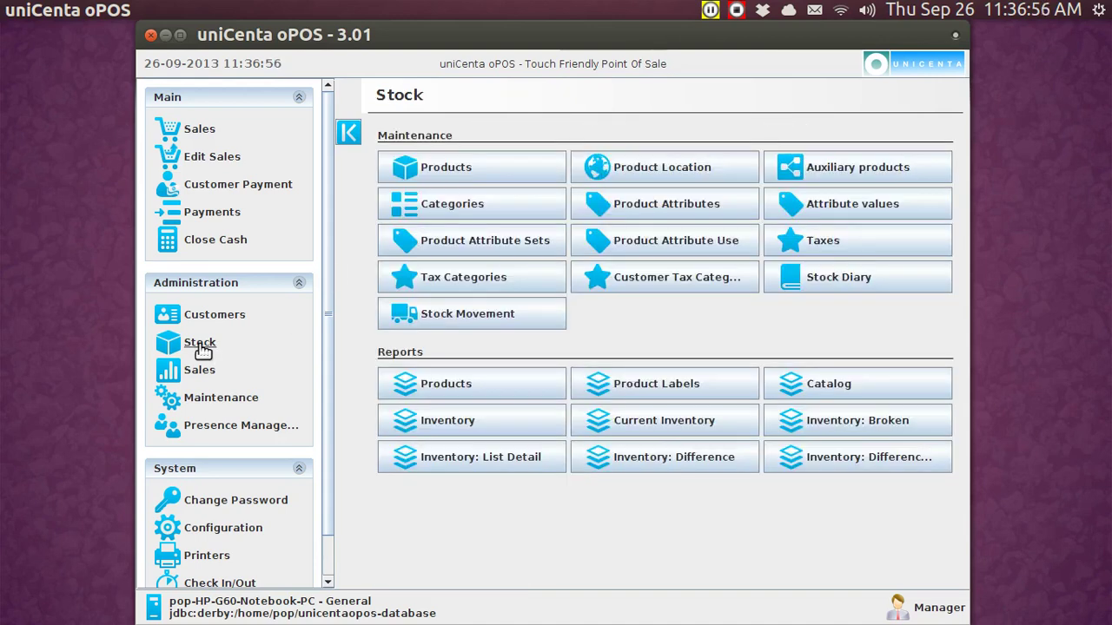
pyautogui.click(666, 250)
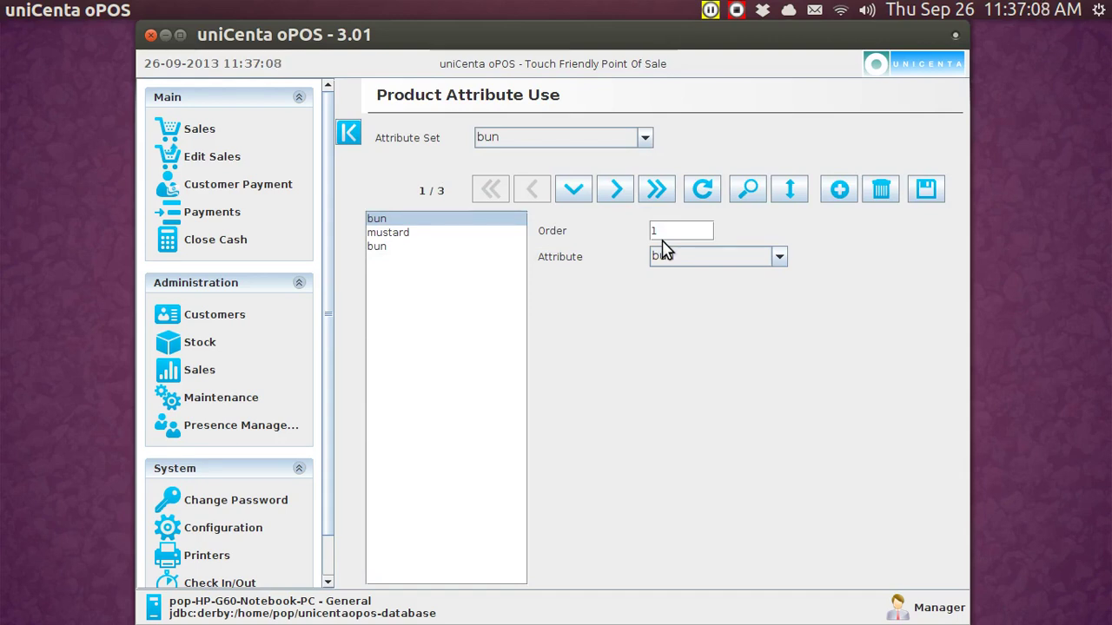
pyautogui.click(645, 139)
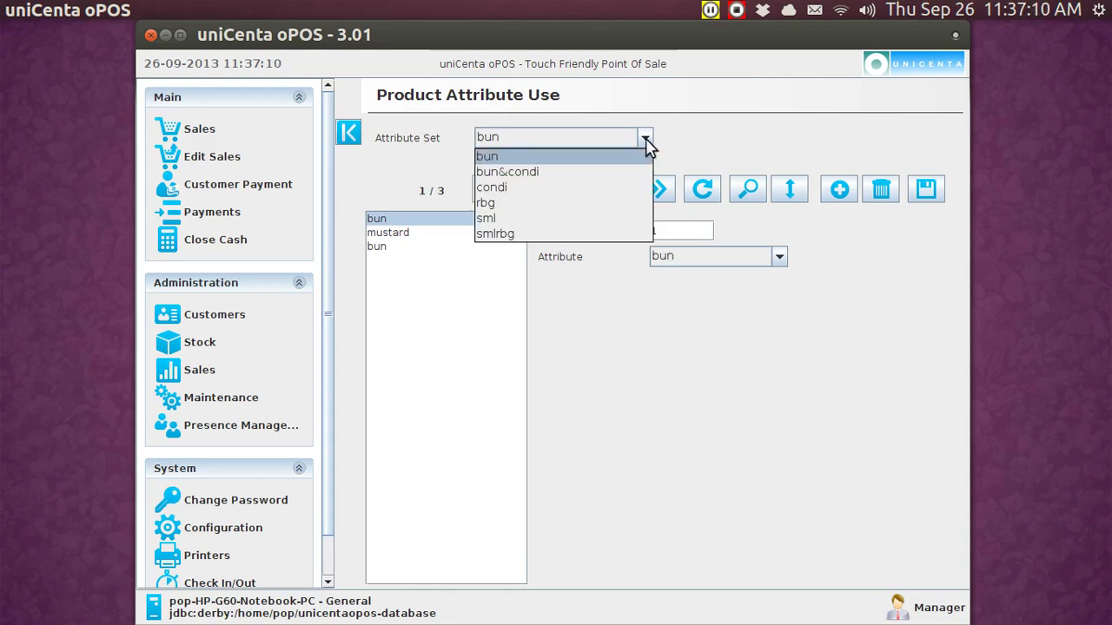
pyautogui.click(634, 172)
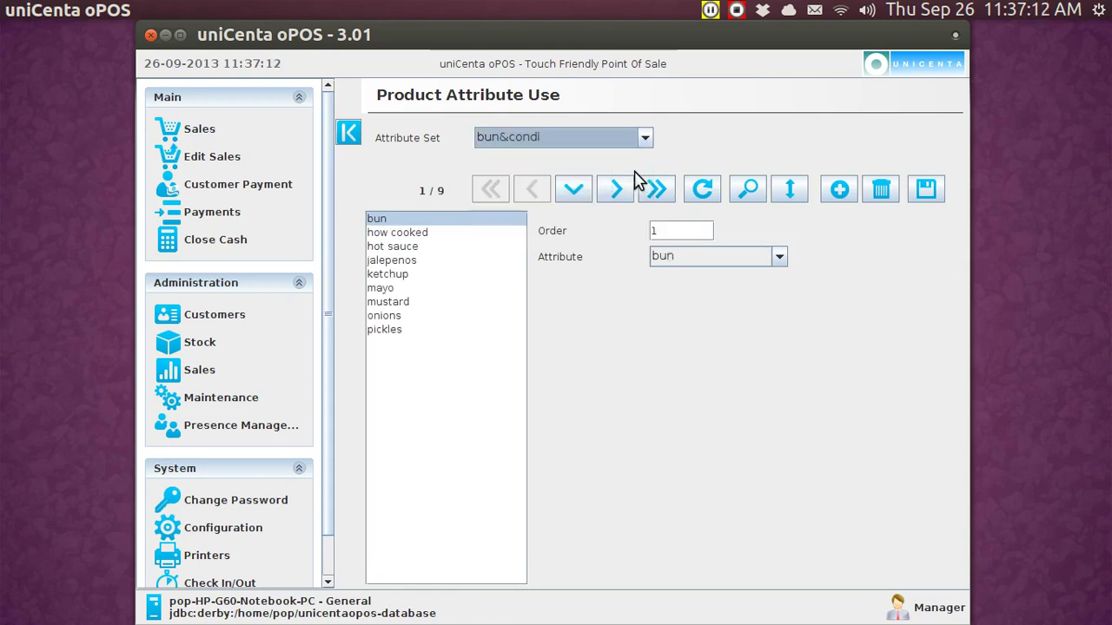
pyautogui.click(405, 236)
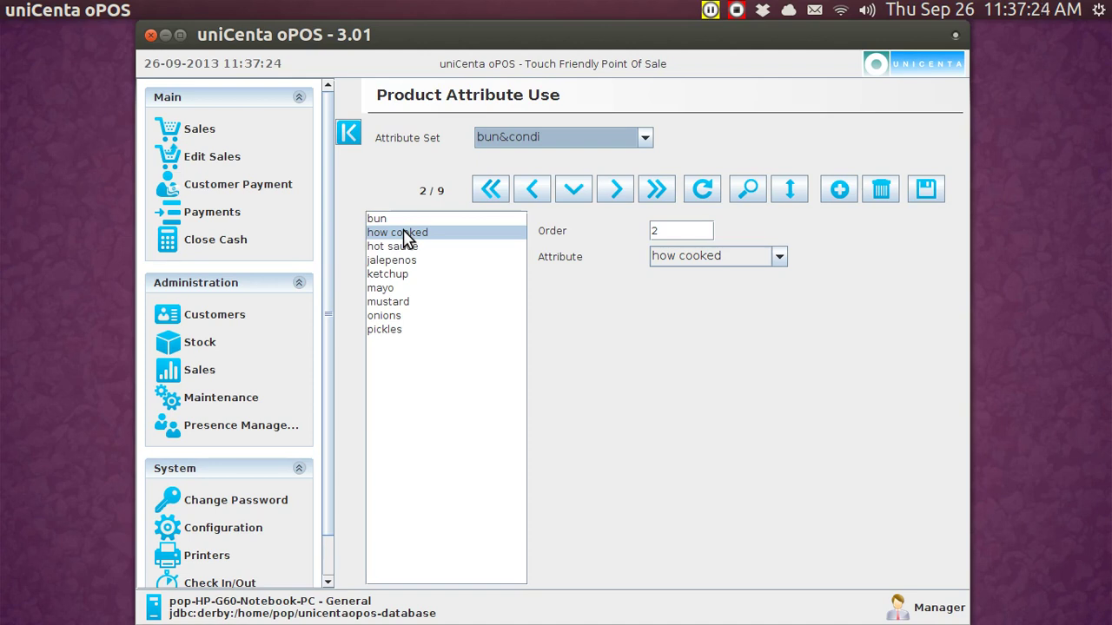
pyautogui.click(408, 248)
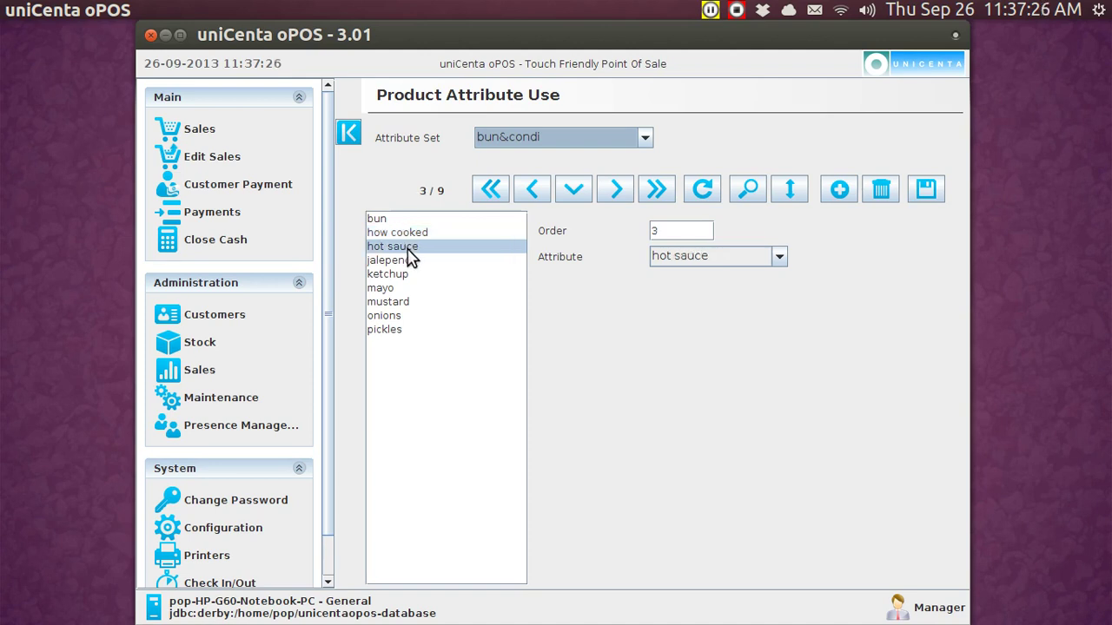
pyautogui.click(405, 264)
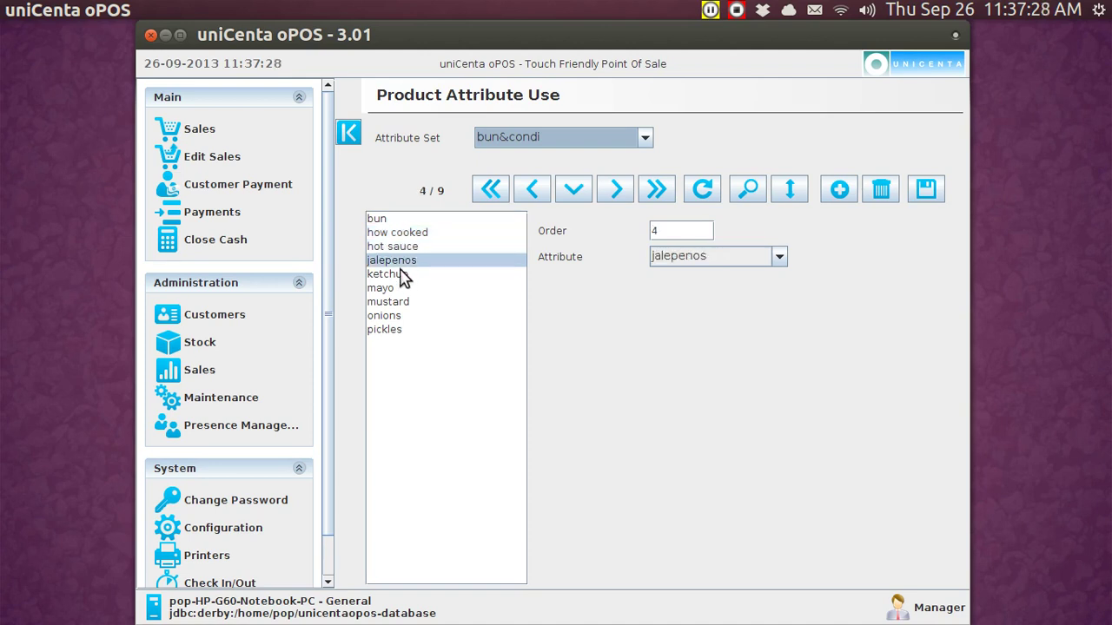
pyautogui.click(402, 277)
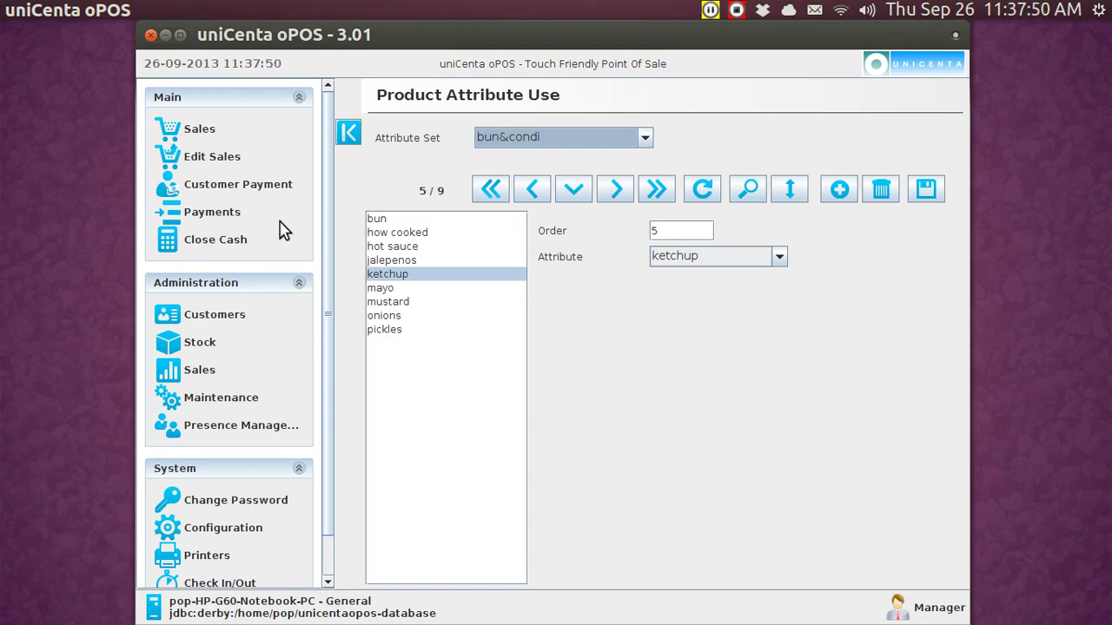
# Assign the smlrbg attribute set to the burger product in the Products records and save the change.
pyautogui.click(200, 344)
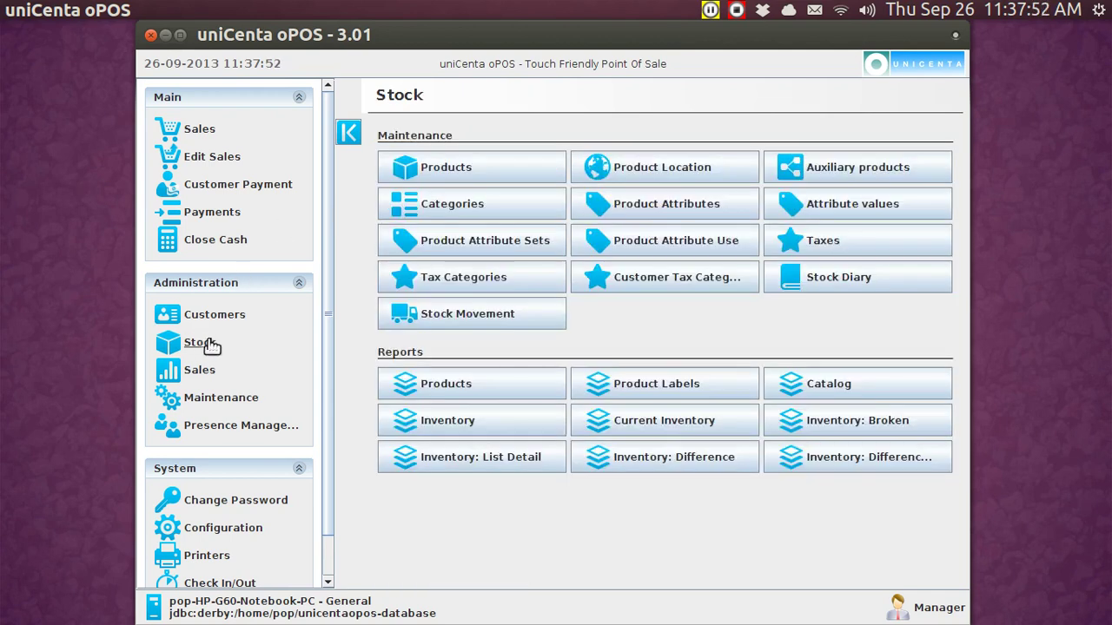
pyautogui.click(443, 173)
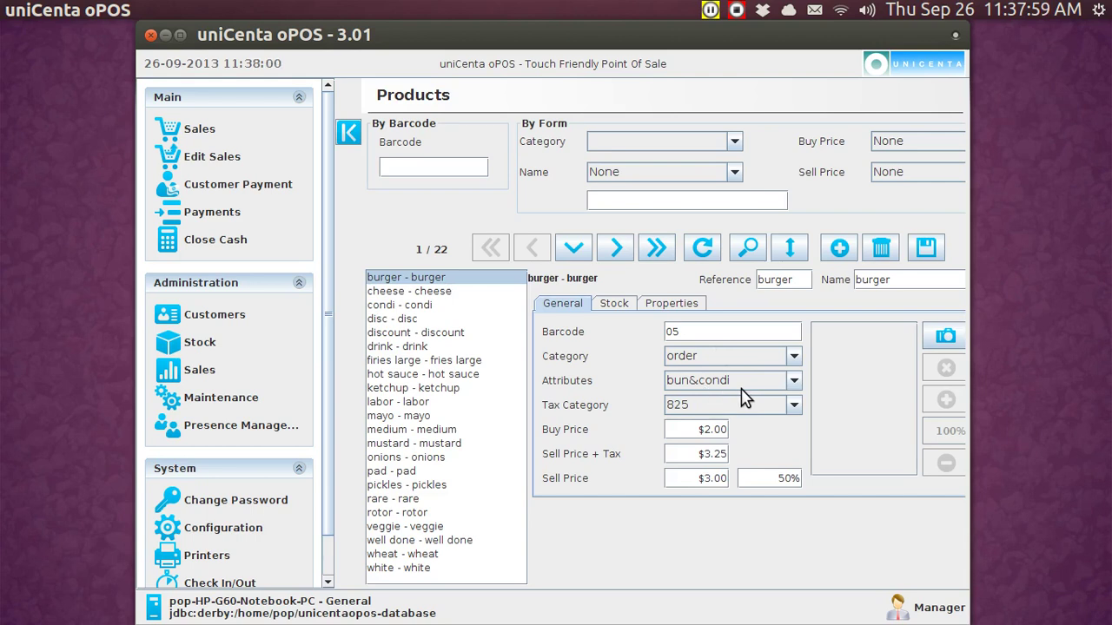
pyautogui.click(793, 380)
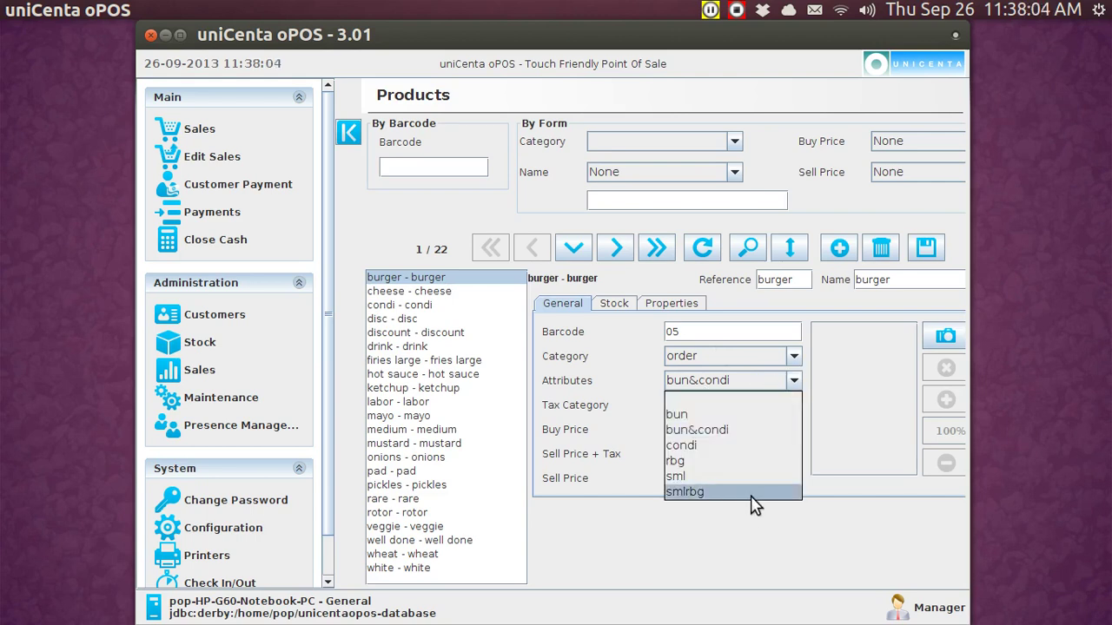
pyautogui.click(704, 492)
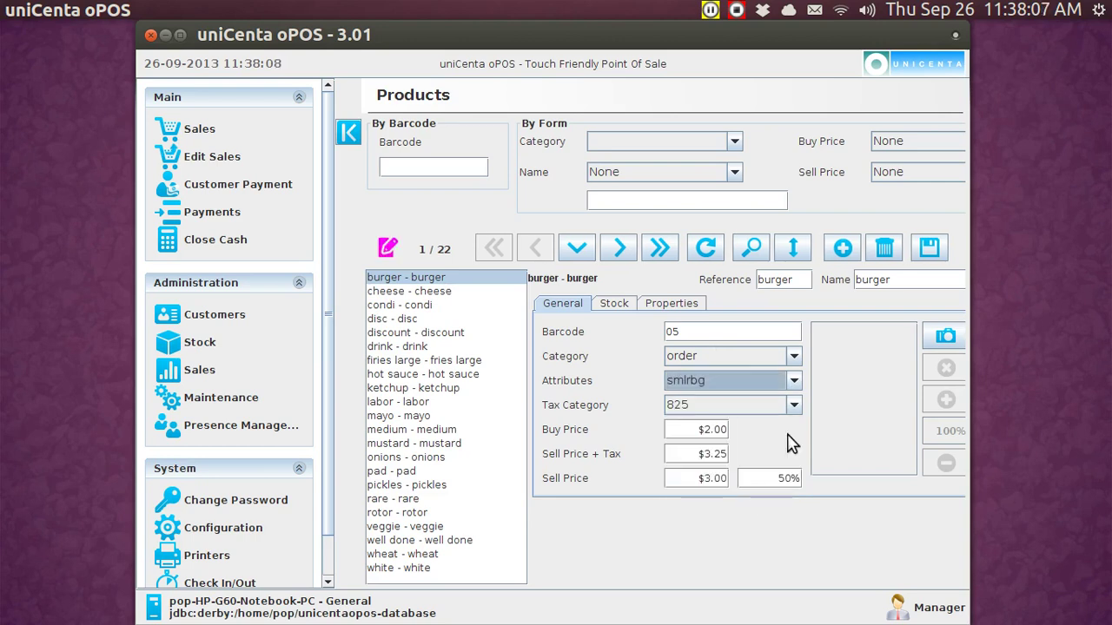
pyautogui.click(929, 250)
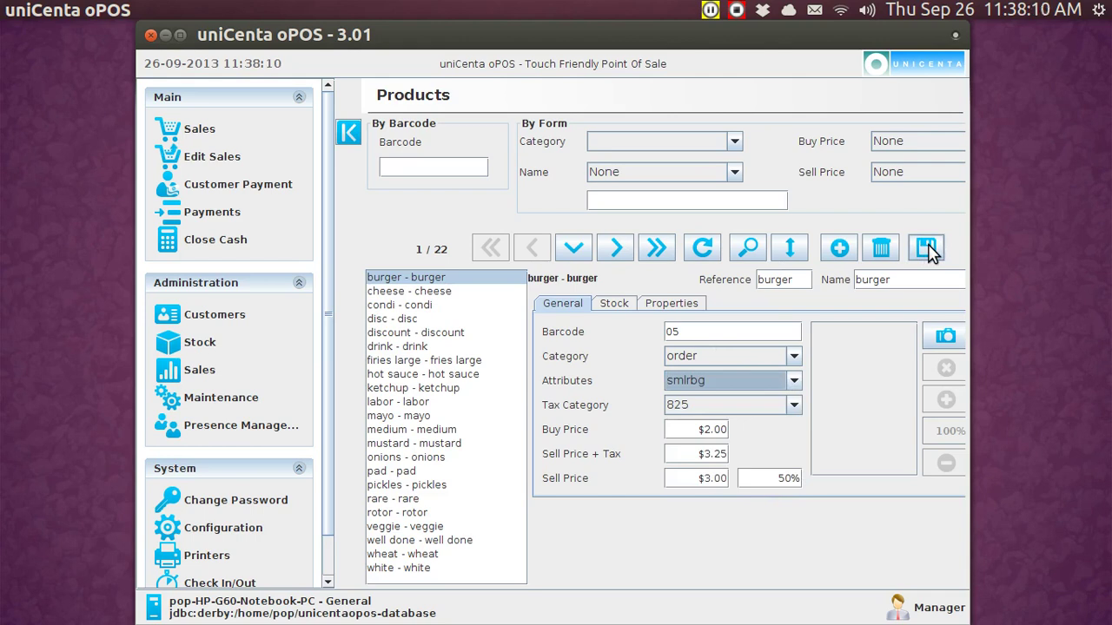
# Return to the sales ticket and add a burger from the order category.
pyautogui.click(200, 130)
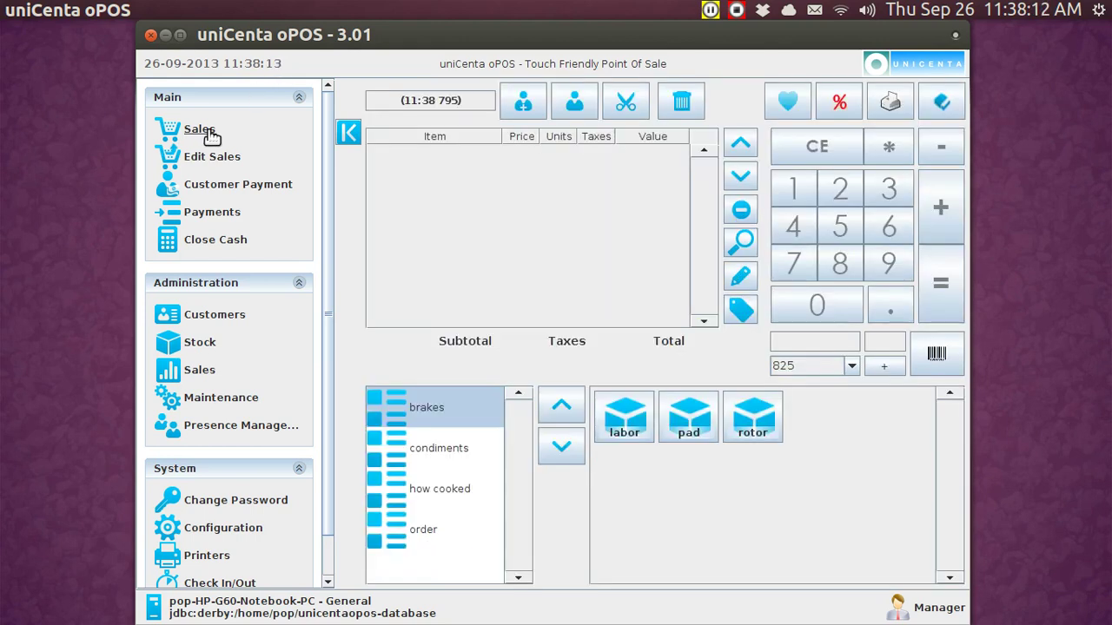
pyautogui.click(417, 547)
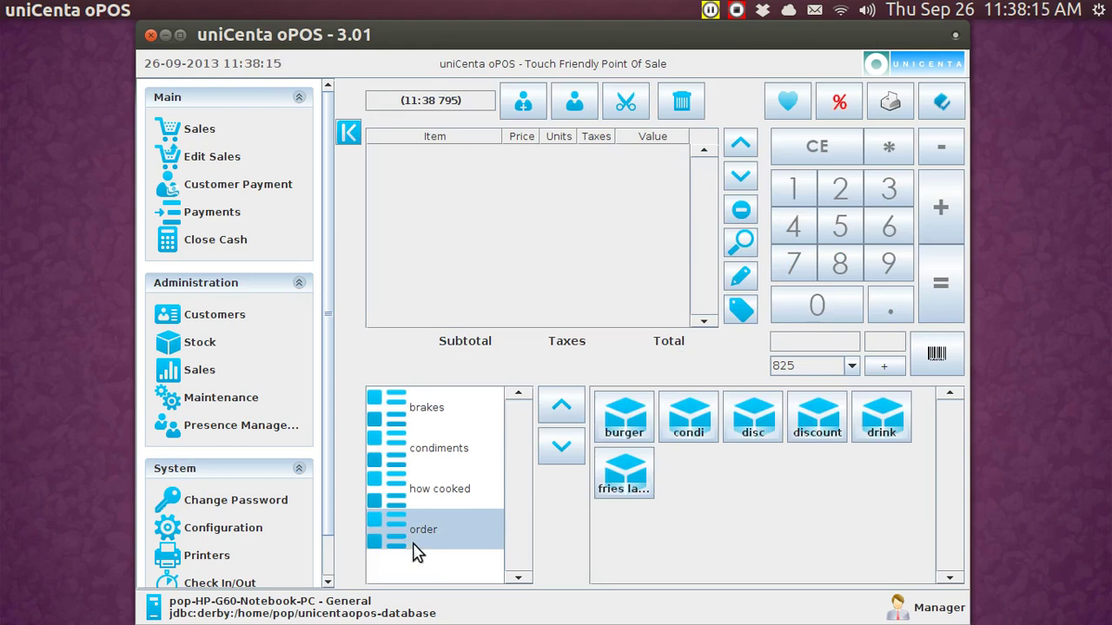
pyautogui.click(625, 423)
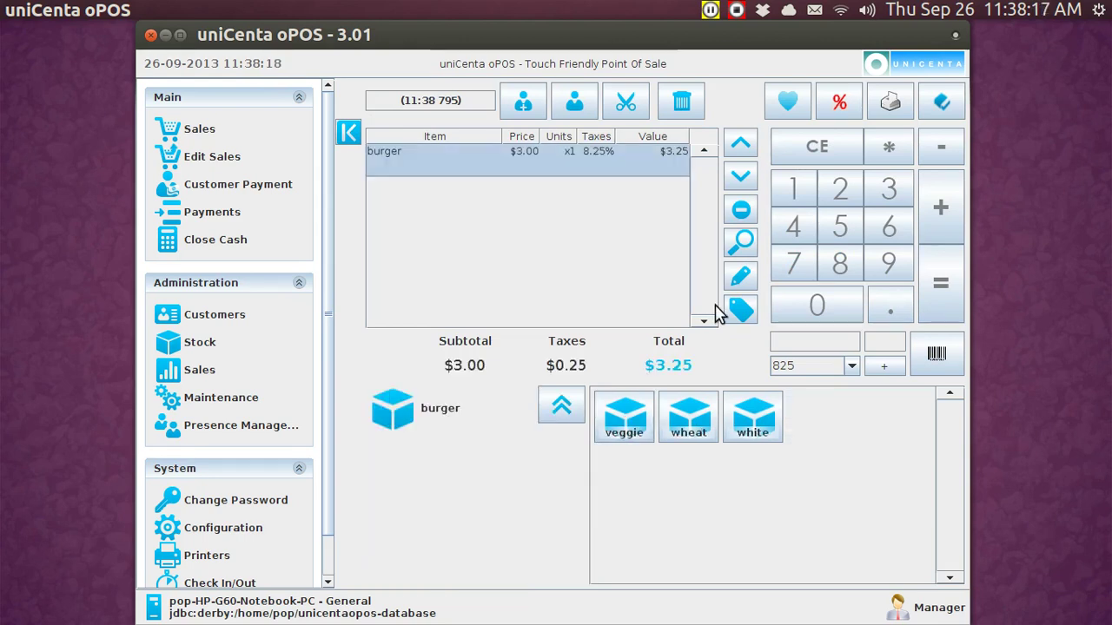
# Set the burger line's attributes to color blue and size l.
pyautogui.click(741, 313)
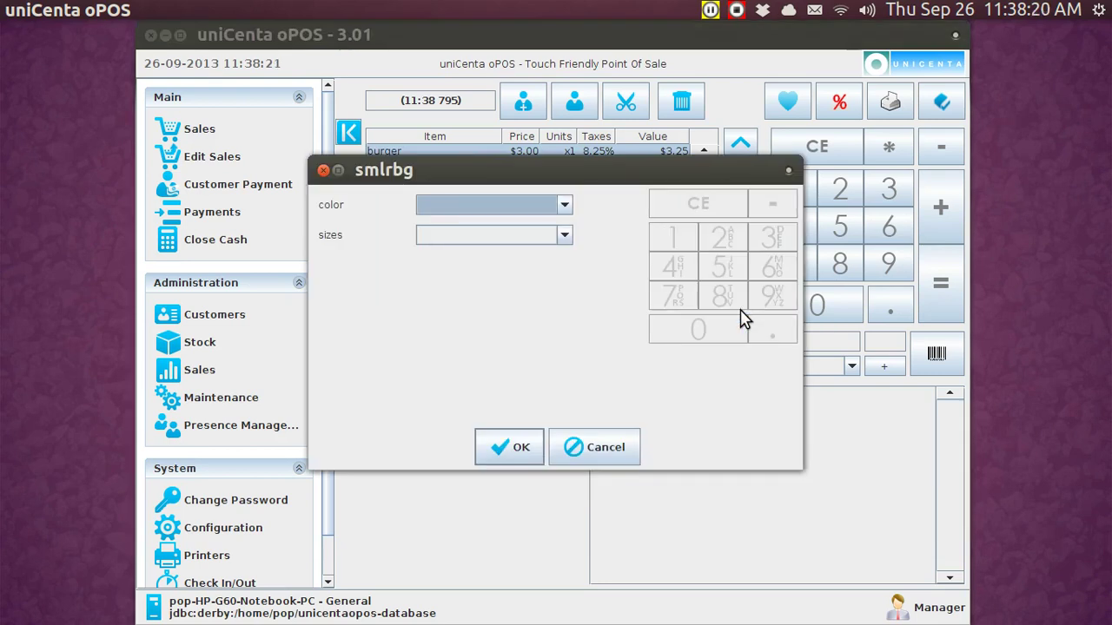
pyautogui.click(566, 206)
pyautogui.click(549, 227)
pyautogui.click(565, 235)
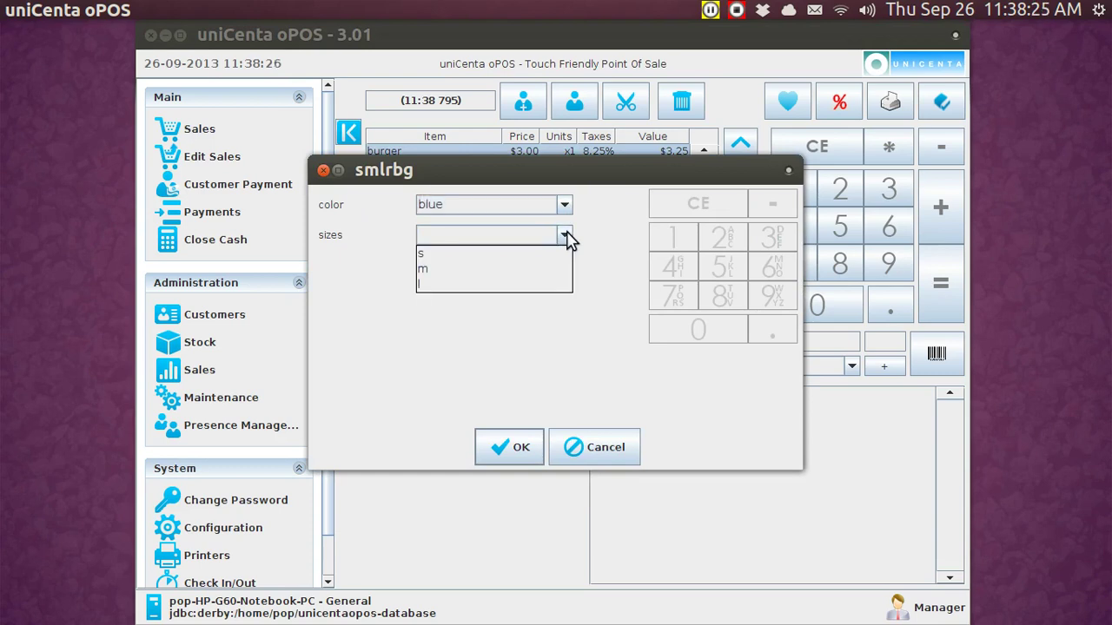
pyautogui.click(539, 287)
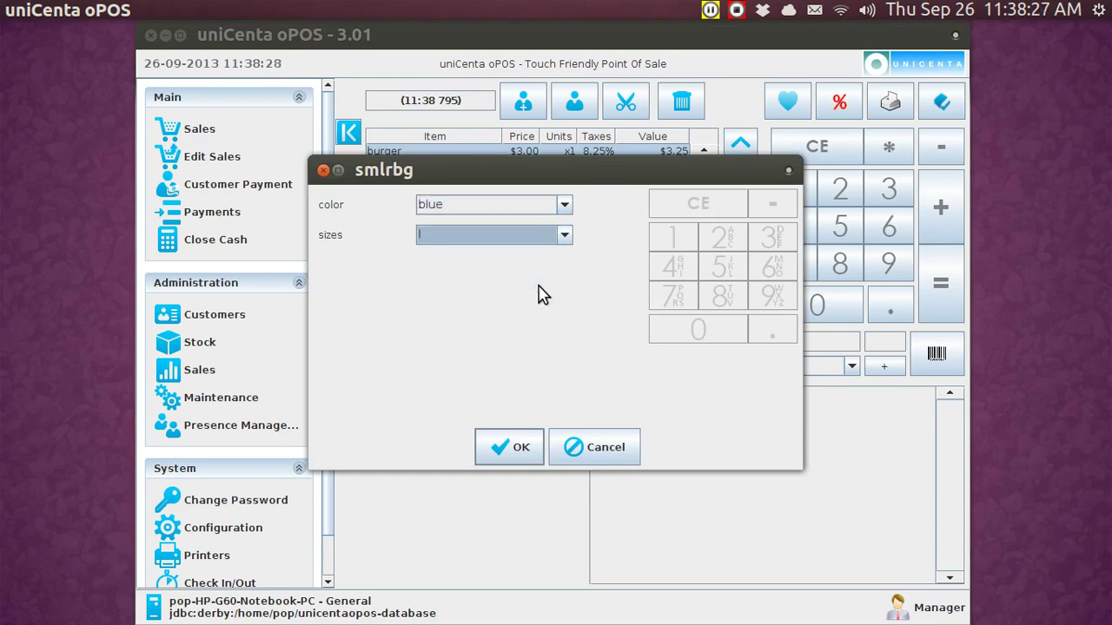
pyautogui.click(527, 447)
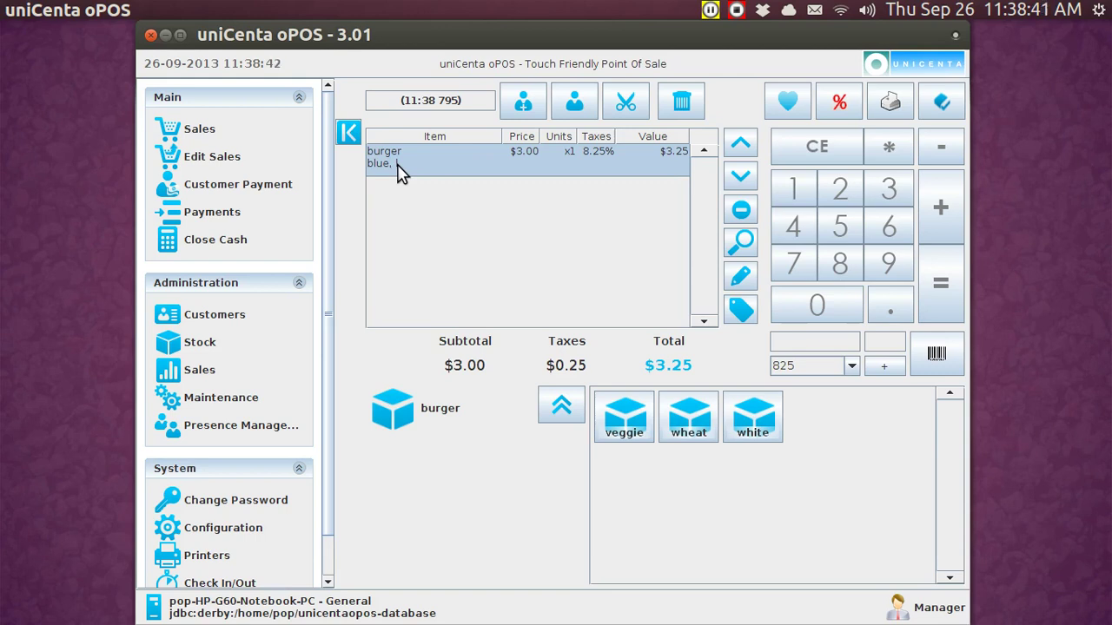
# Open the Products records in Stock again.
pyautogui.click(211, 354)
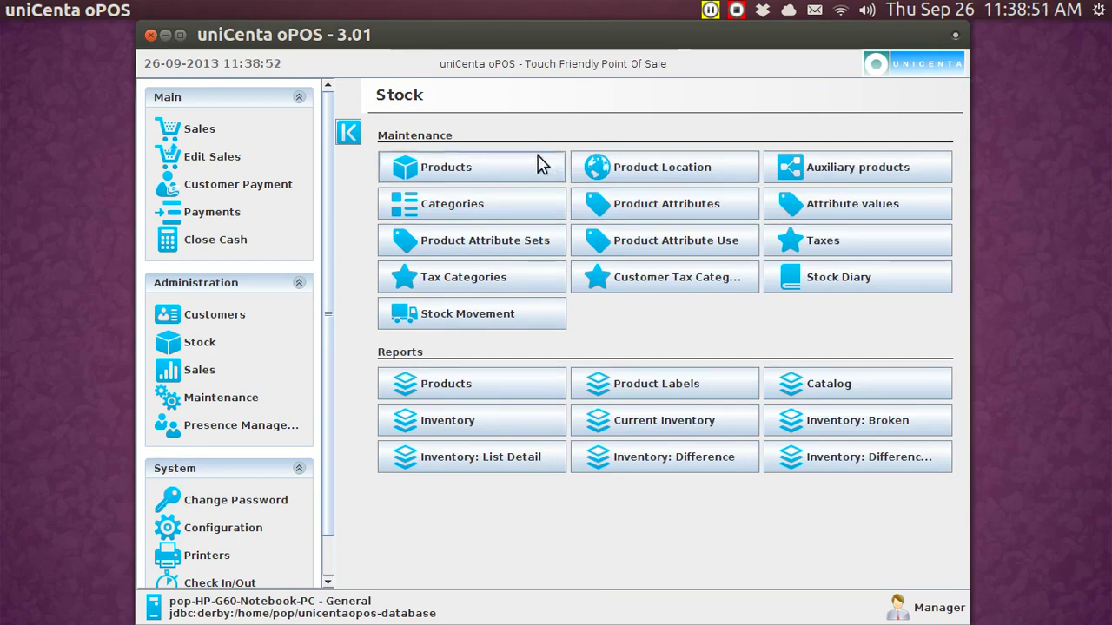
pyautogui.click(458, 177)
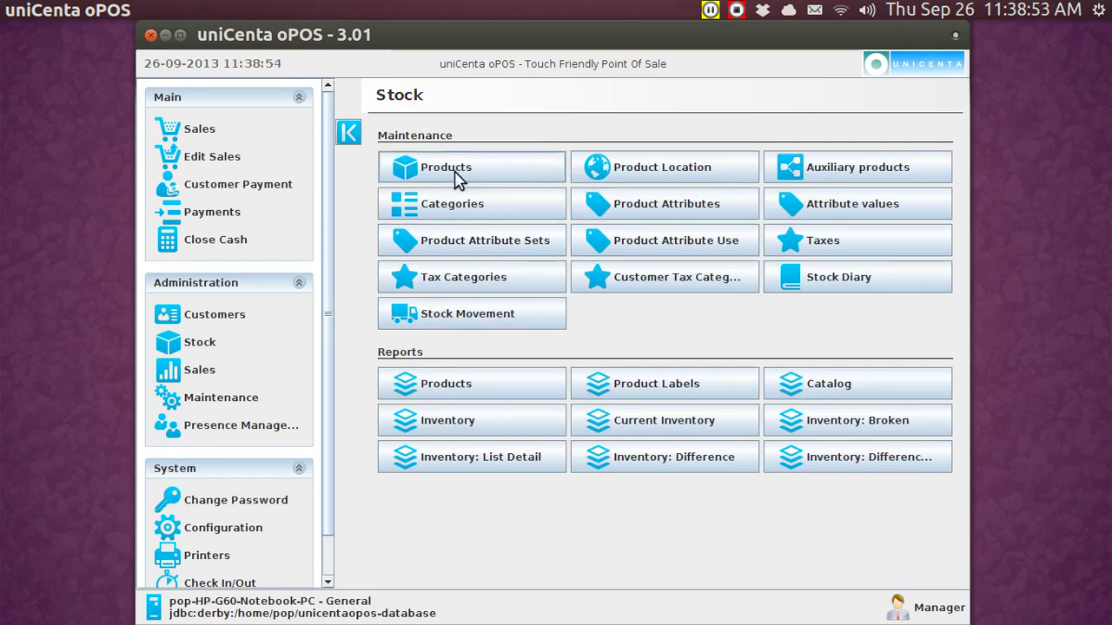